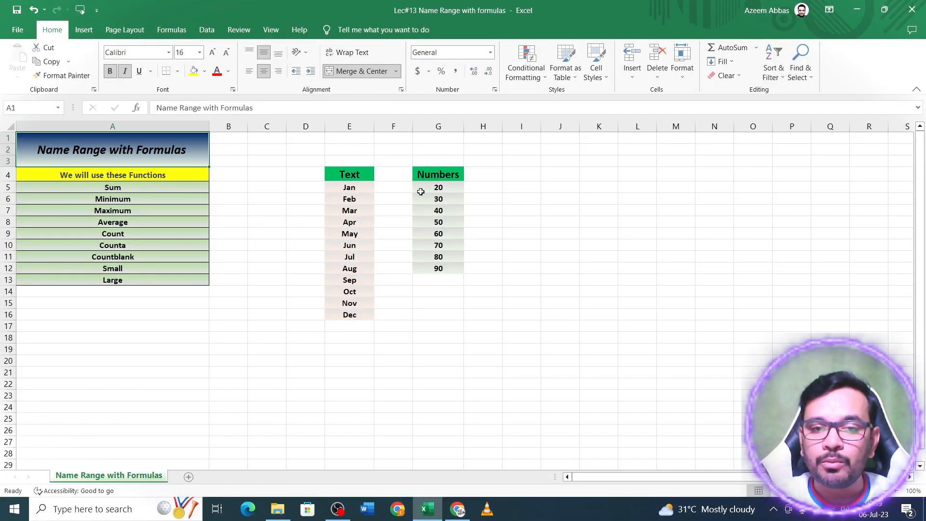
left_click_drag(437, 188, 439, 266)
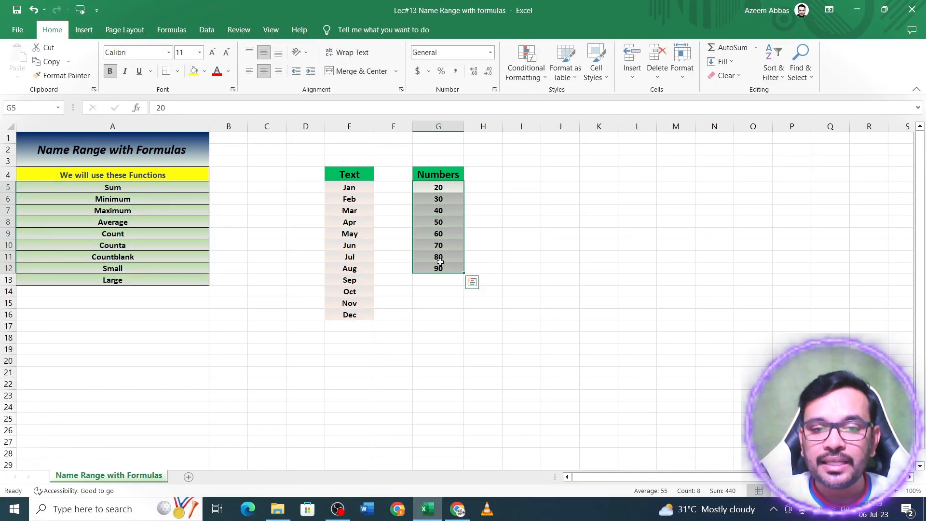
left_click_drag(347, 192, 333, 321)
left_click(439, 222)
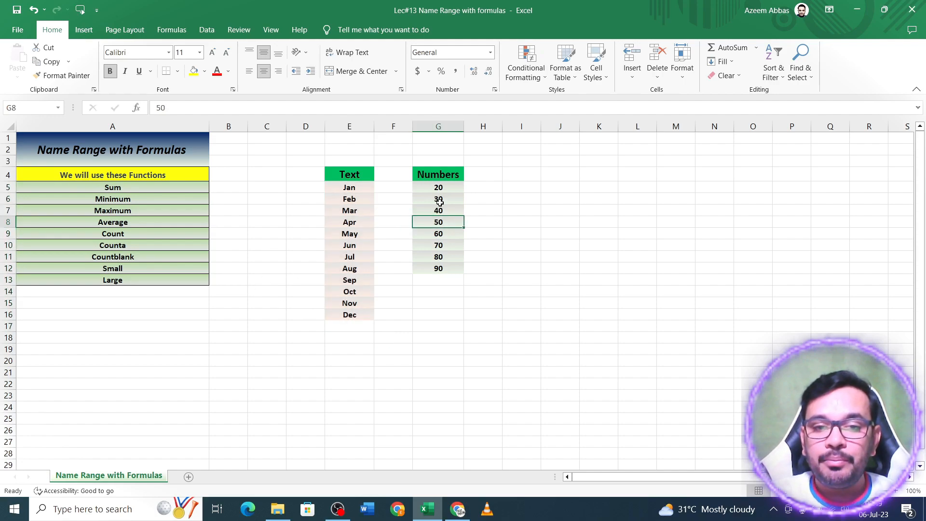
left_click(440, 187)
left_click_drag(440, 188, 439, 268)
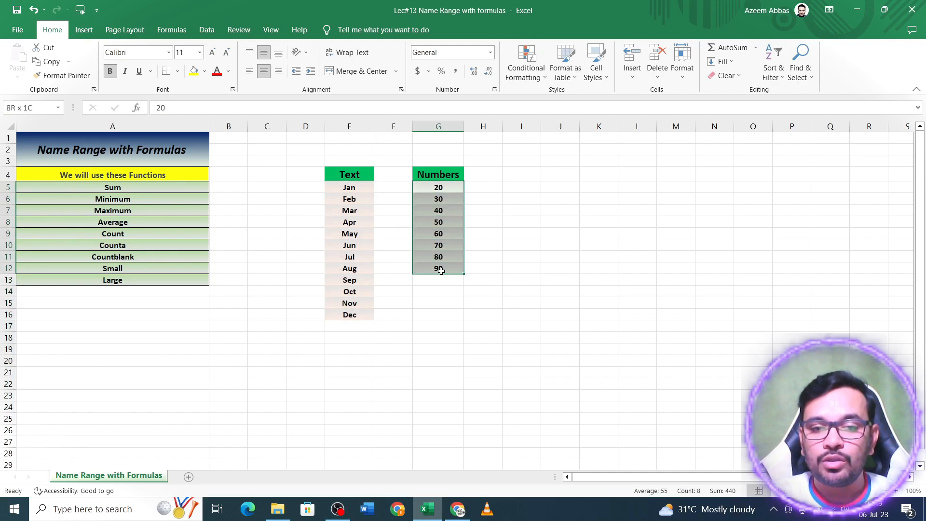
left_click(105, 190)
Enter a SUM formula in cell G15 that adds up the Numbers values in G5:G12
left_click(437, 281)
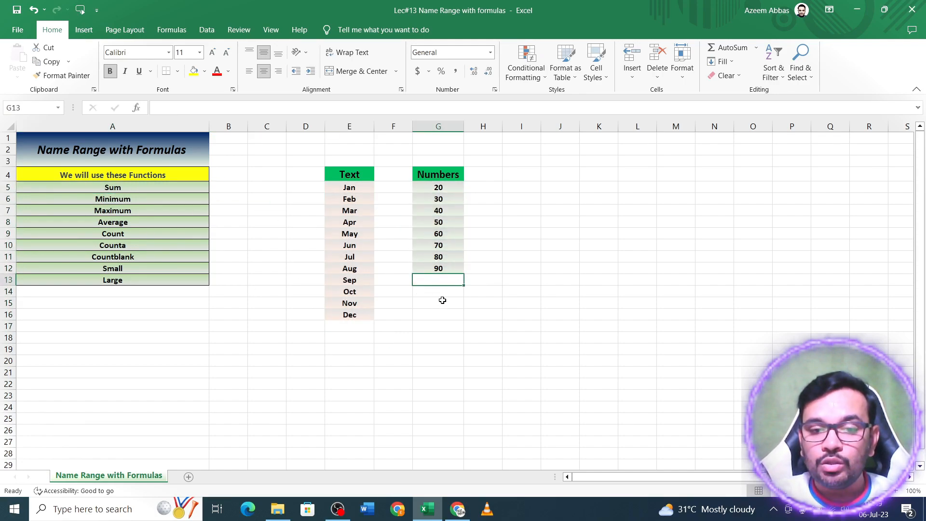
left_click(440, 291)
left_click(436, 302)
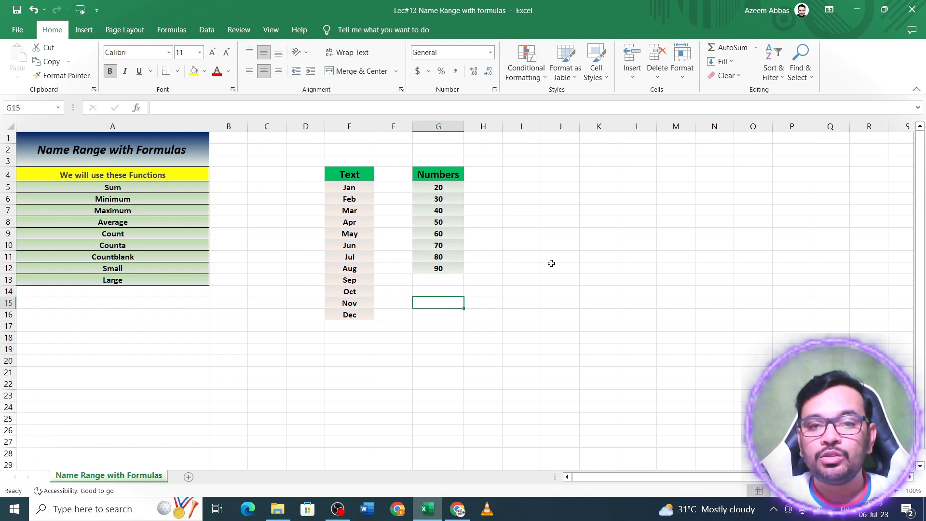
type("=sum")
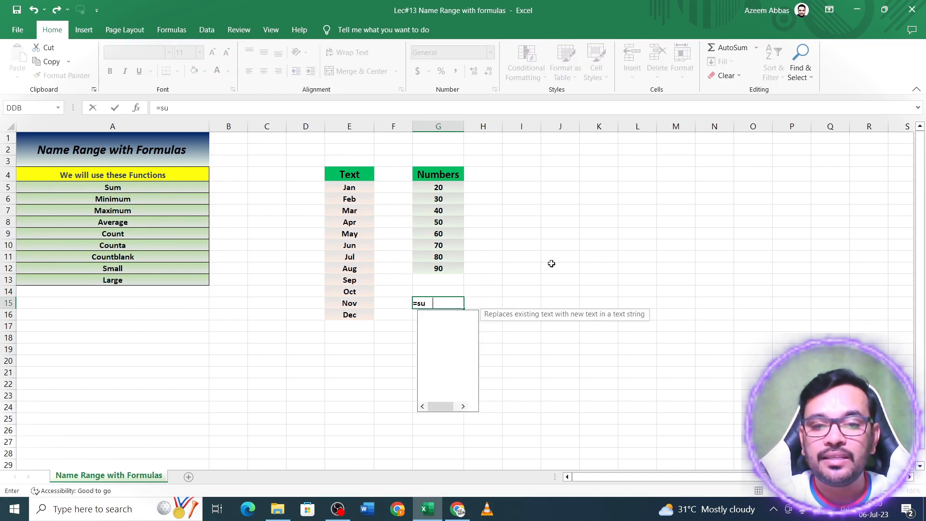
key("Tab")
left_click_drag(444, 189, 446, 270)
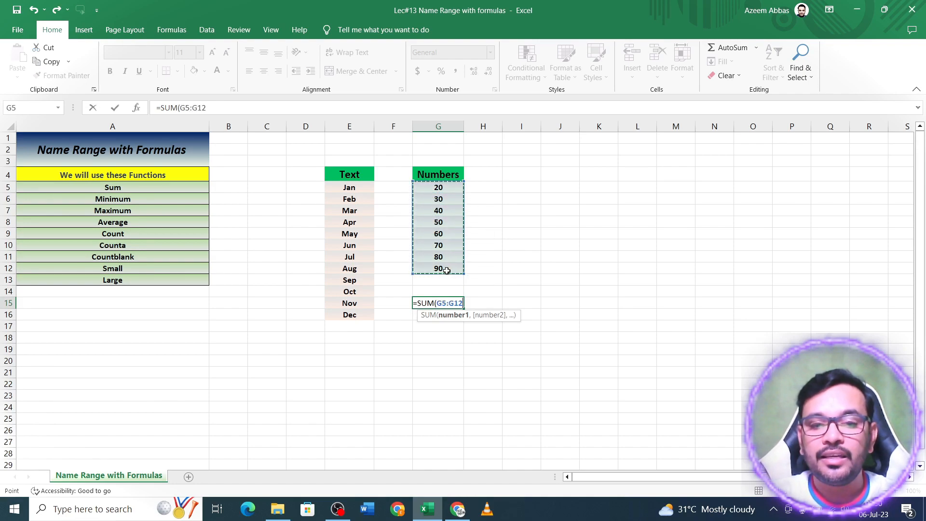
key("Return")
left_click(452, 304)
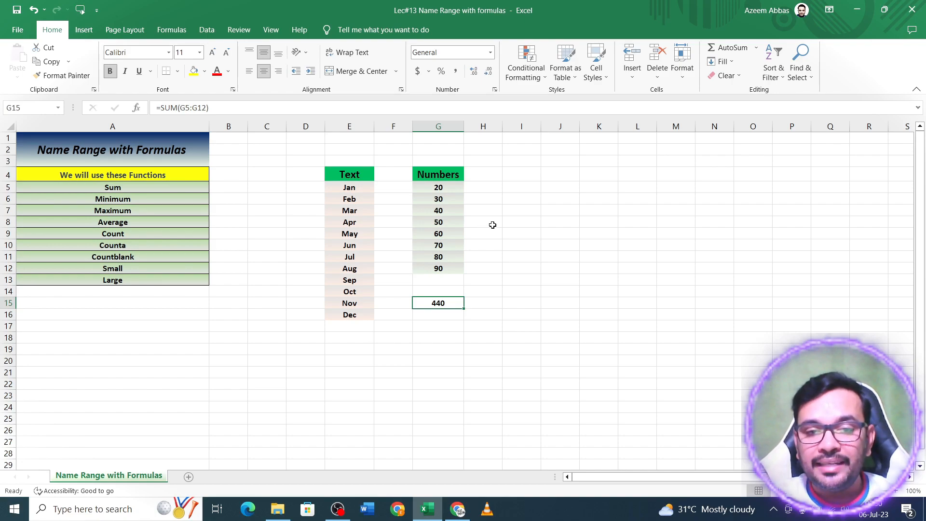
Assign the range name "numbers" to cells G5:G12 and reselect the range to check the name
left_click_drag(448, 187, 449, 267)
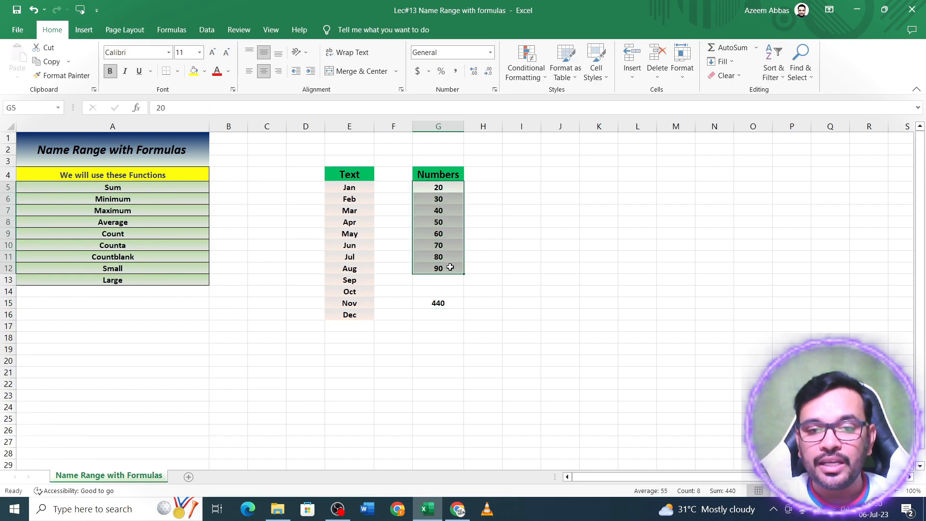
left_click(32, 107)
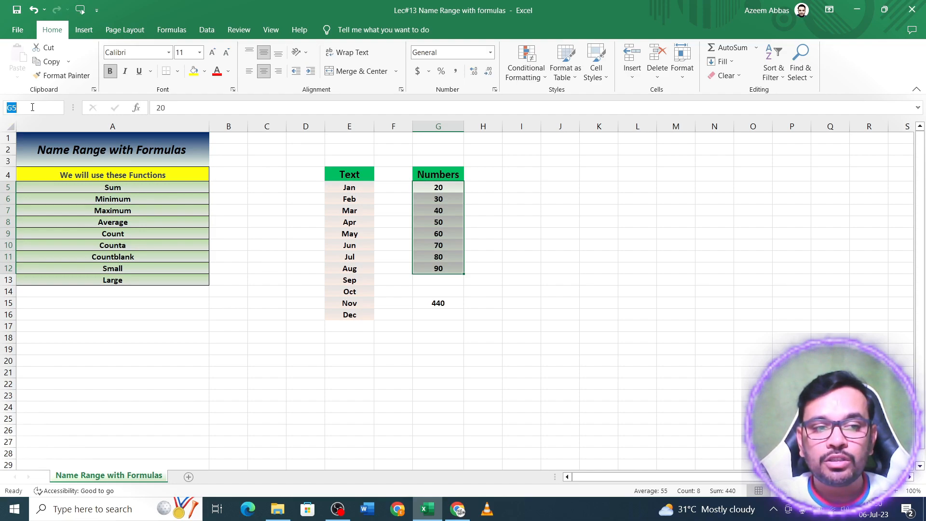
type("numbers")
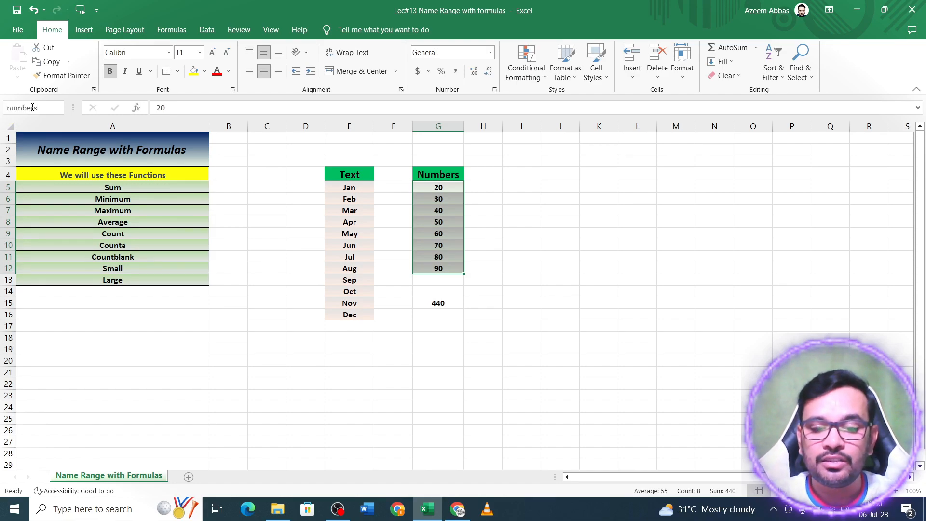
key("Return")
left_click(424, 213)
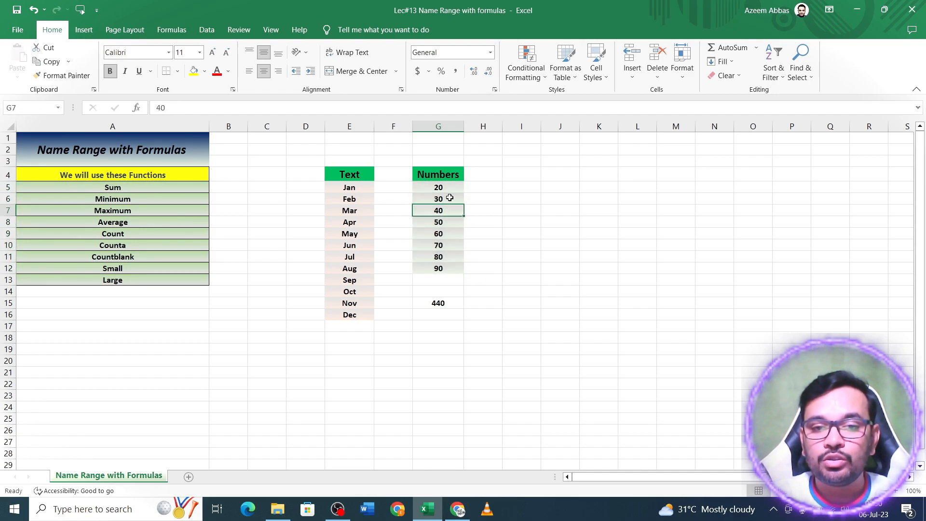
left_click_drag(449, 188, 449, 268)
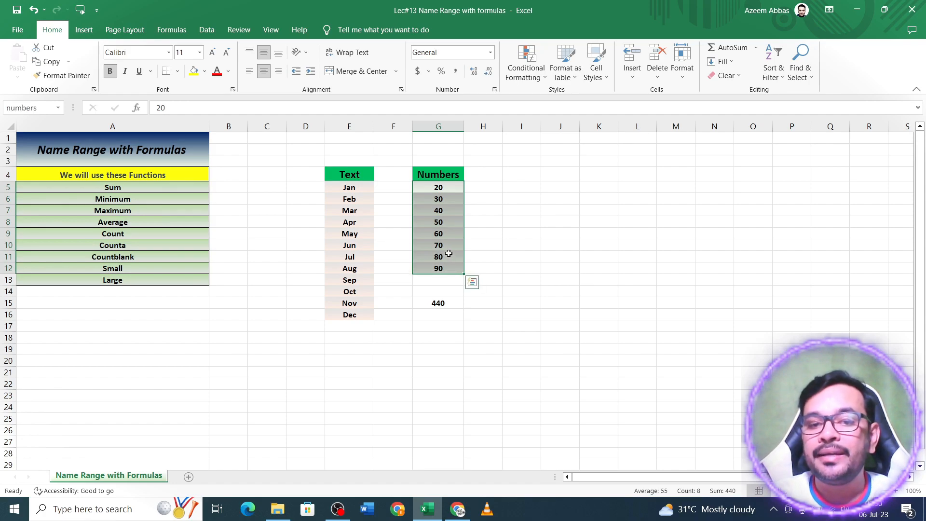
Enter =SUM(numbers) in cell I5 using the named range, and compare it with the formula in G15
left_click(514, 189)
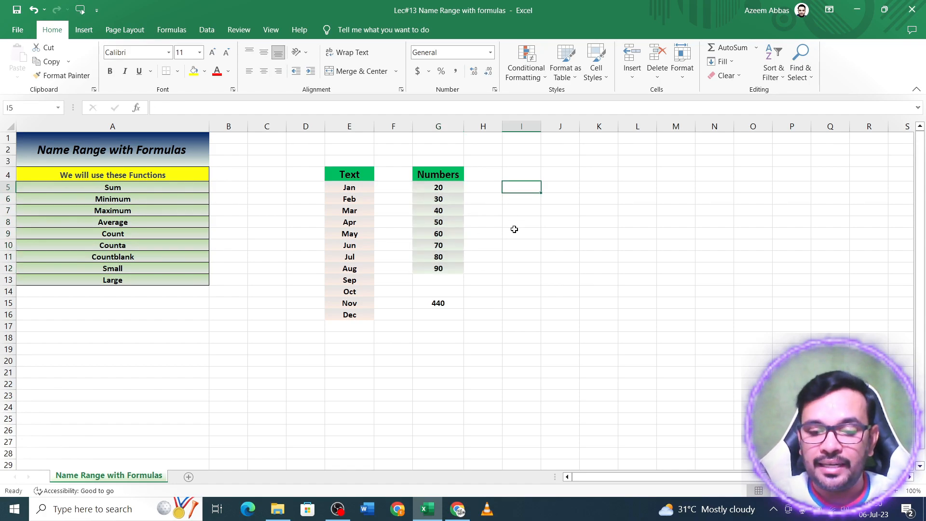
type("=sum")
key("Tab")
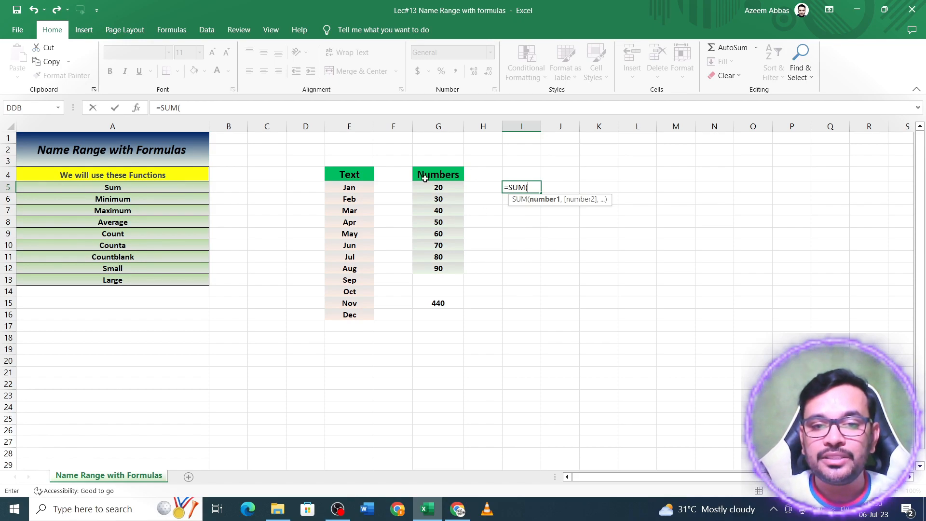
type("number")
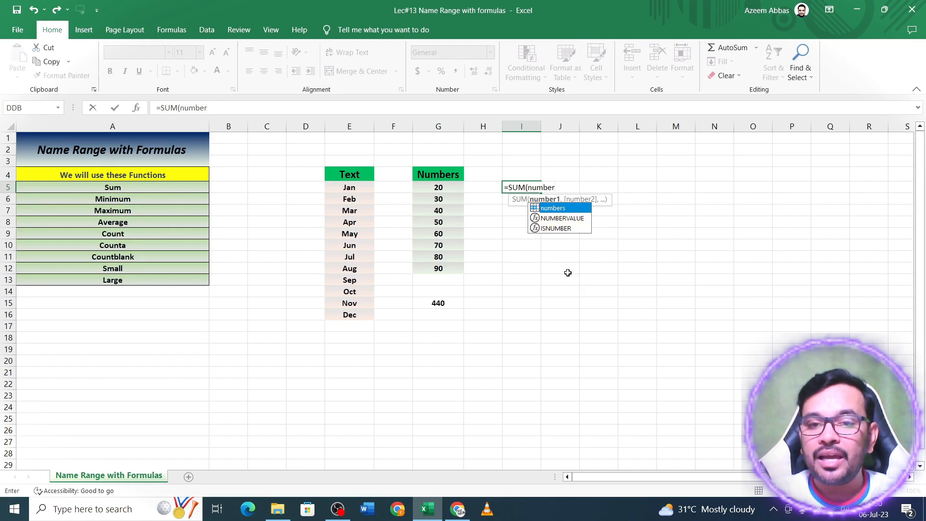
key("Tab")
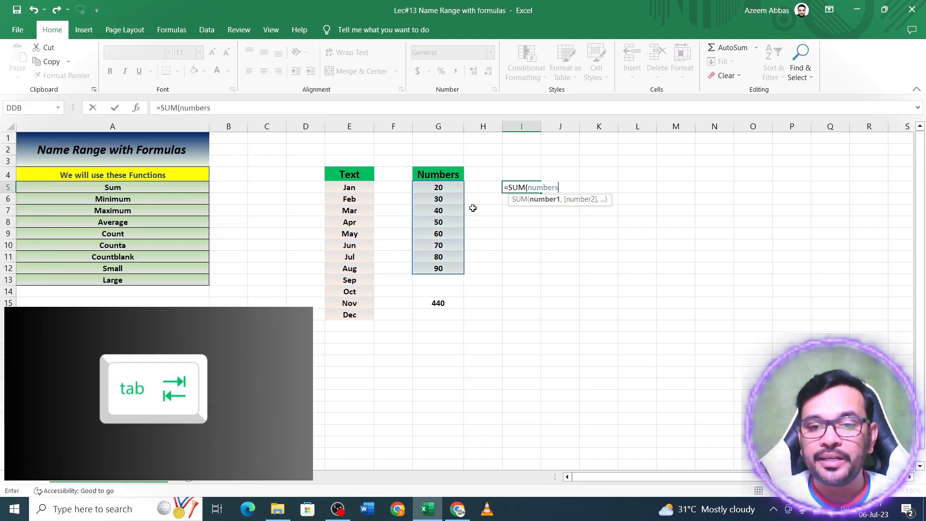
key("Return")
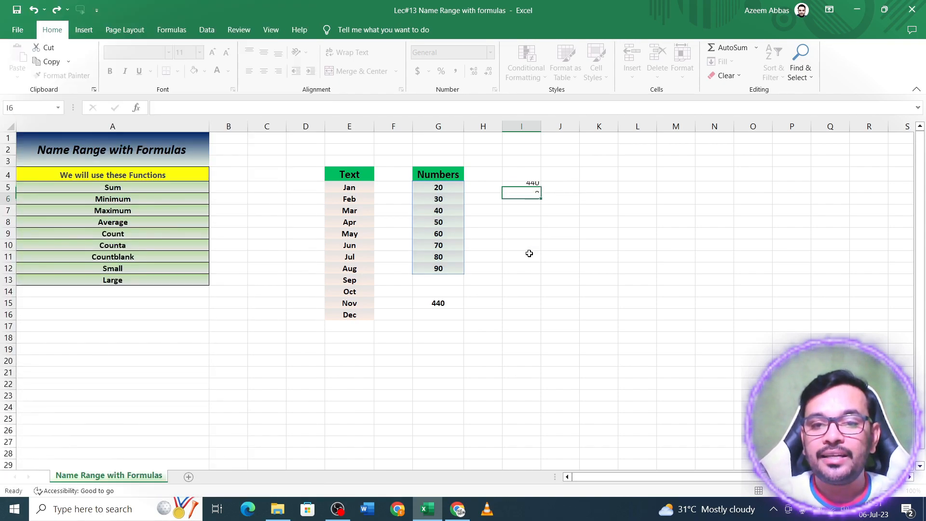
left_click(513, 187)
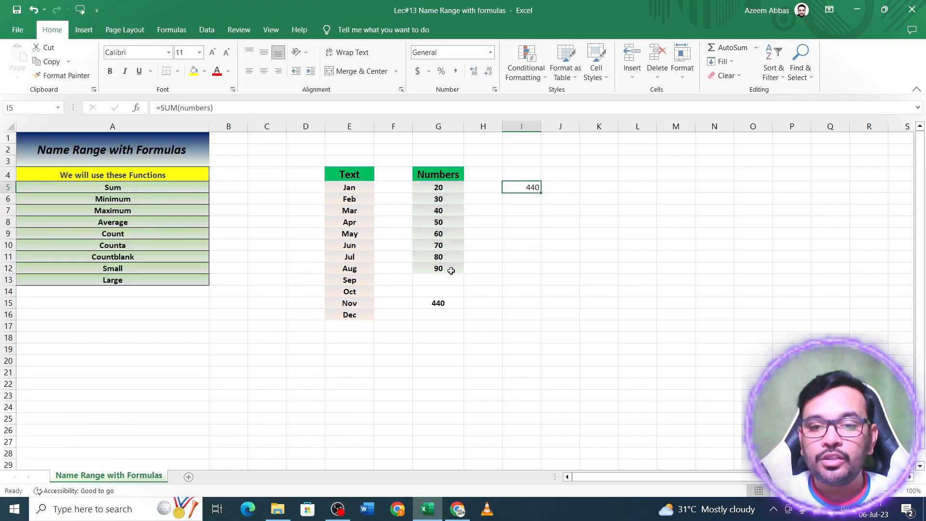
left_click(437, 300)
left_click(528, 187)
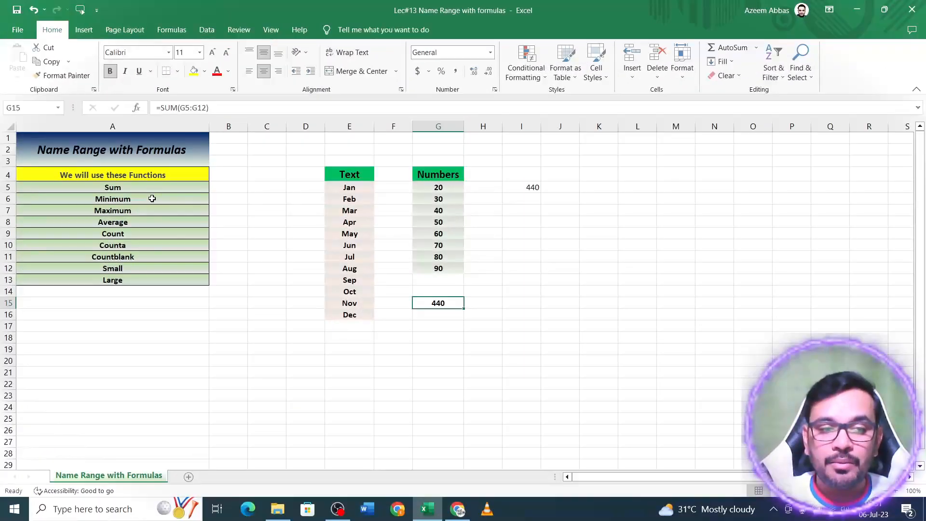
left_click(152, 199)
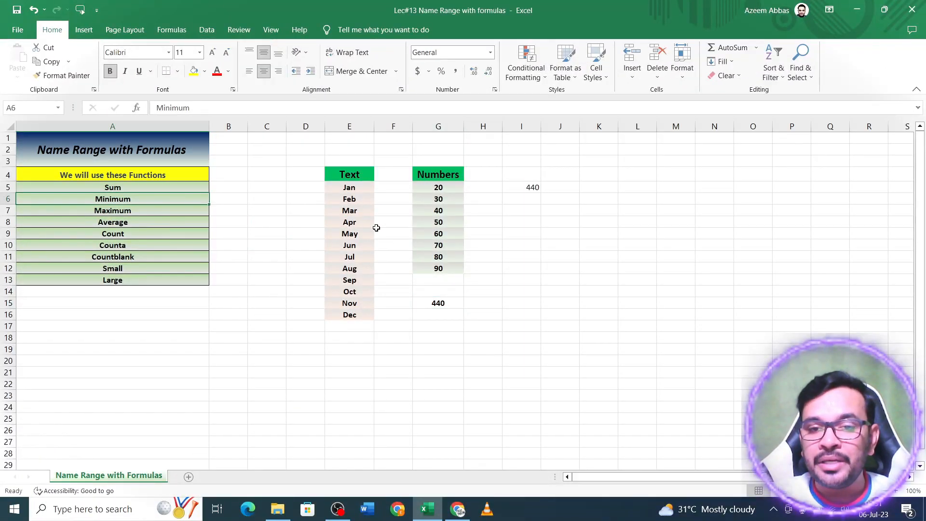
left_click(560, 227)
left_click_drag(440, 186, 437, 268)
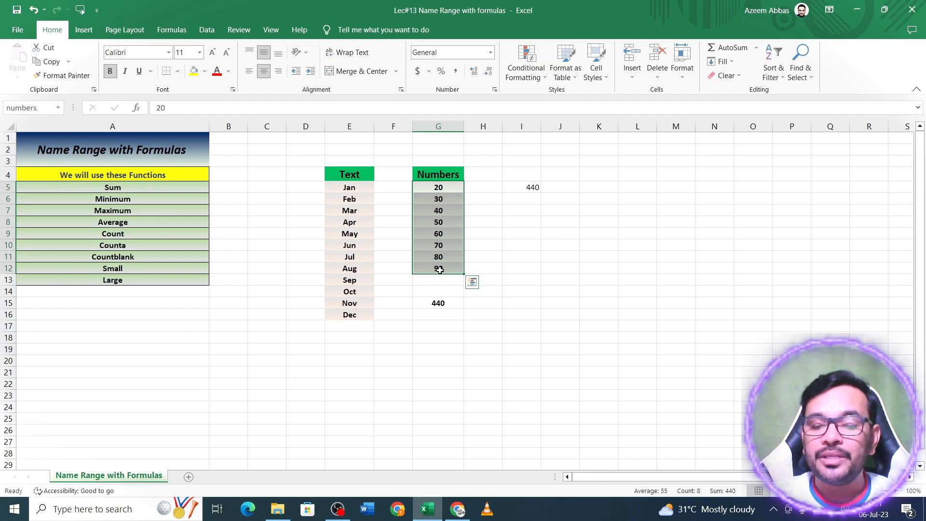
Enter =MIN(numbers) in cell I8 and check it against the Numbers values
left_click(524, 217)
type("=")
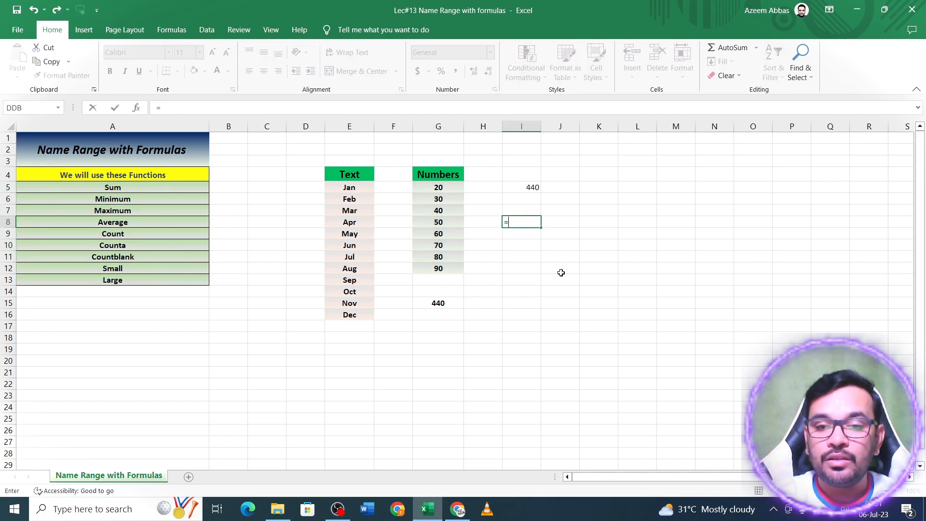
type("min")
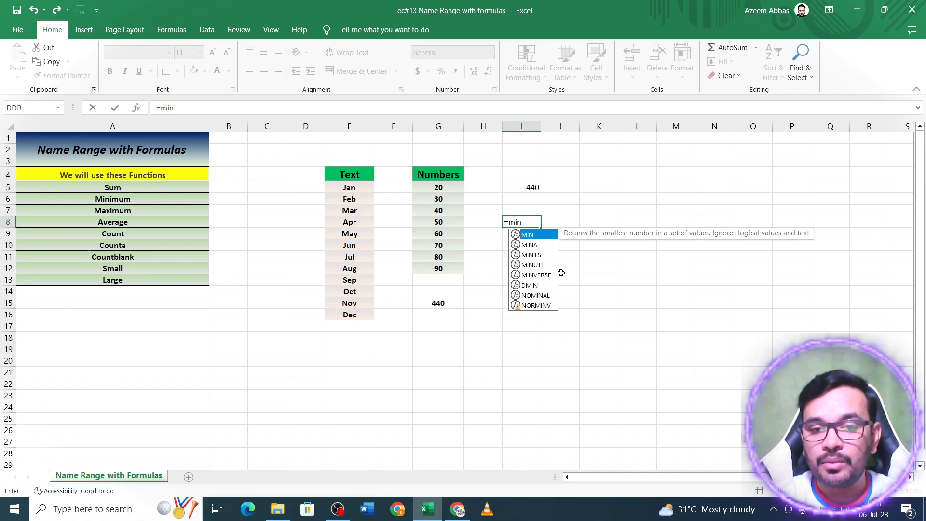
key("Tab")
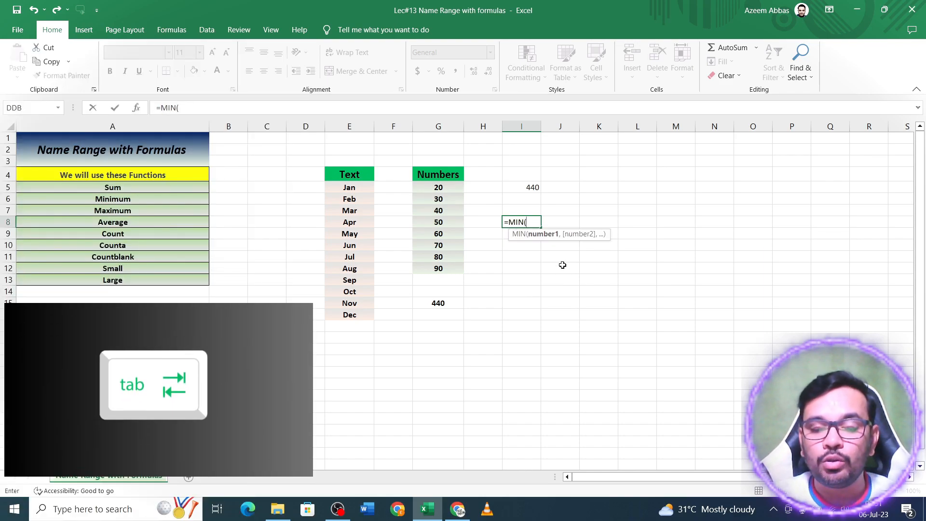
type("numbe")
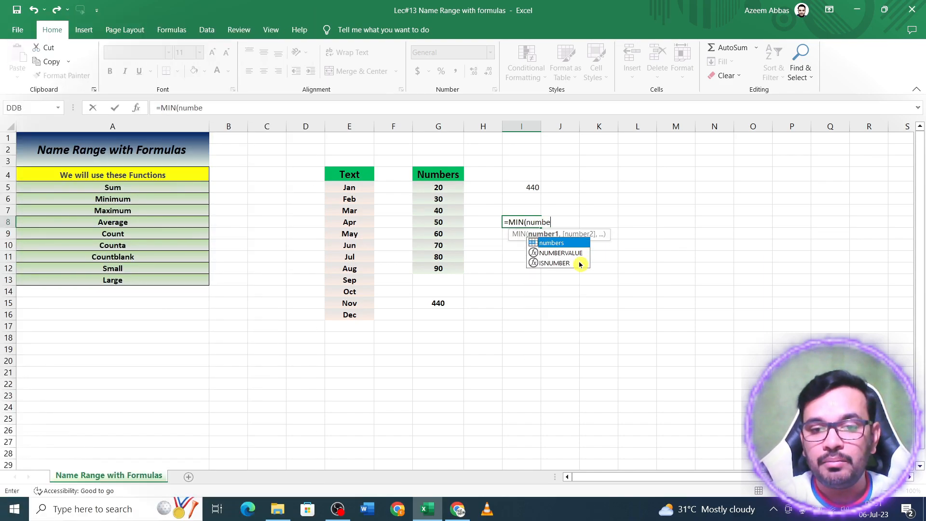
type("r")
key("Tab")
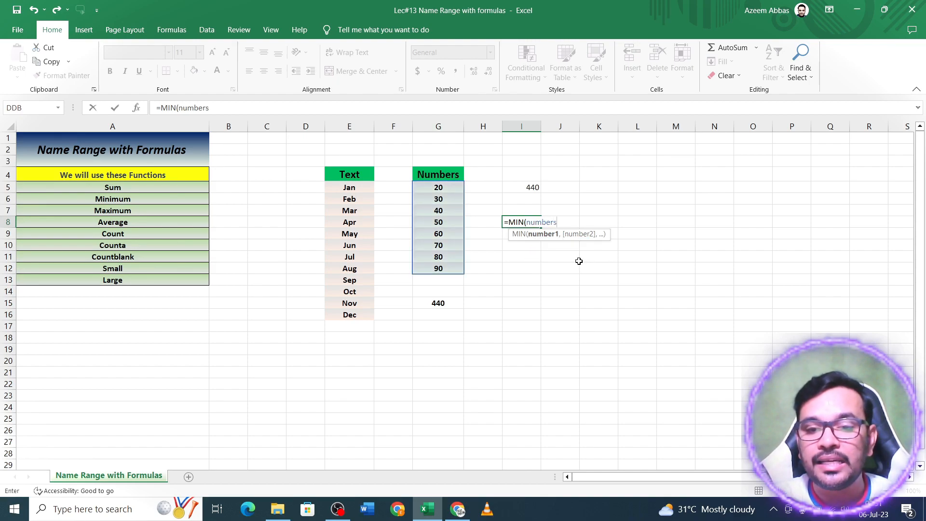
type(")")
key("Return")
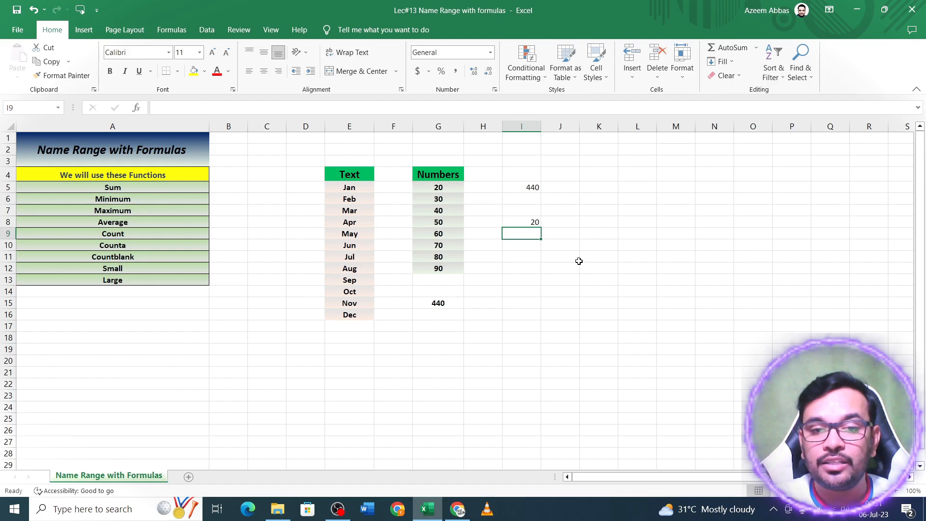
left_click_drag(440, 187, 458, 269)
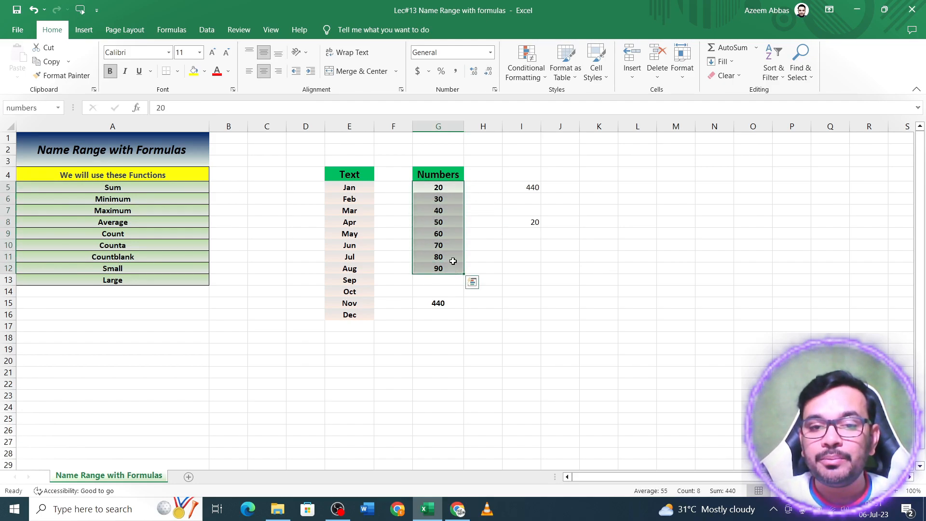
left_click(451, 187)
left_click(533, 221)
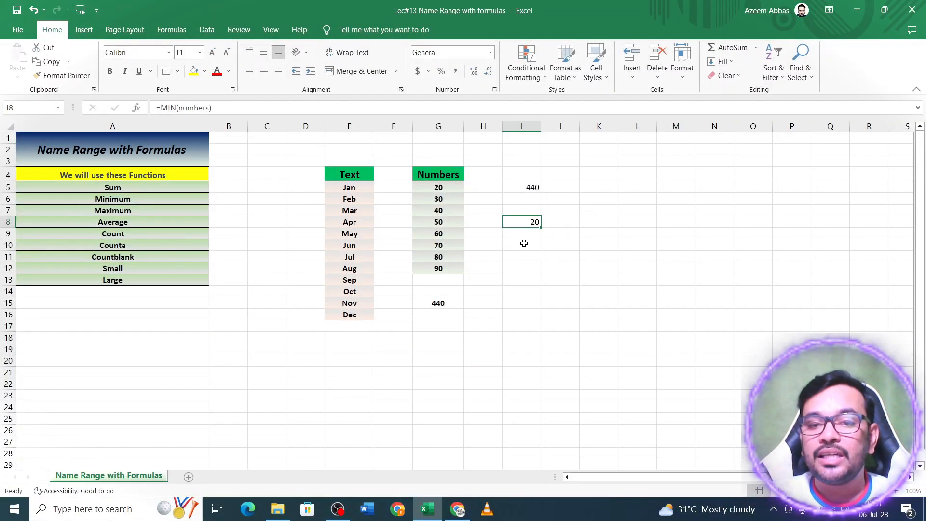
Enter a MAX formula in cell I10 that uses the named range "numbers"
left_click(523, 243)
type("=max")
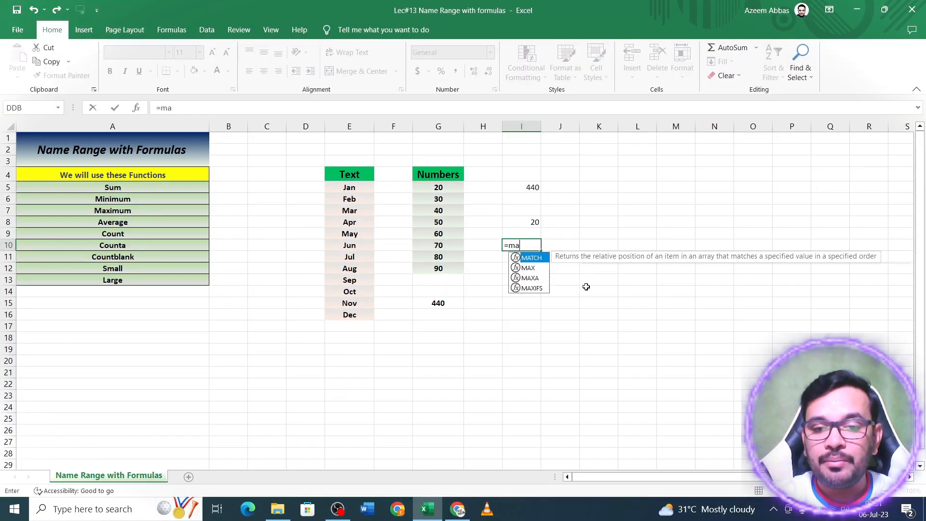
key("Tab")
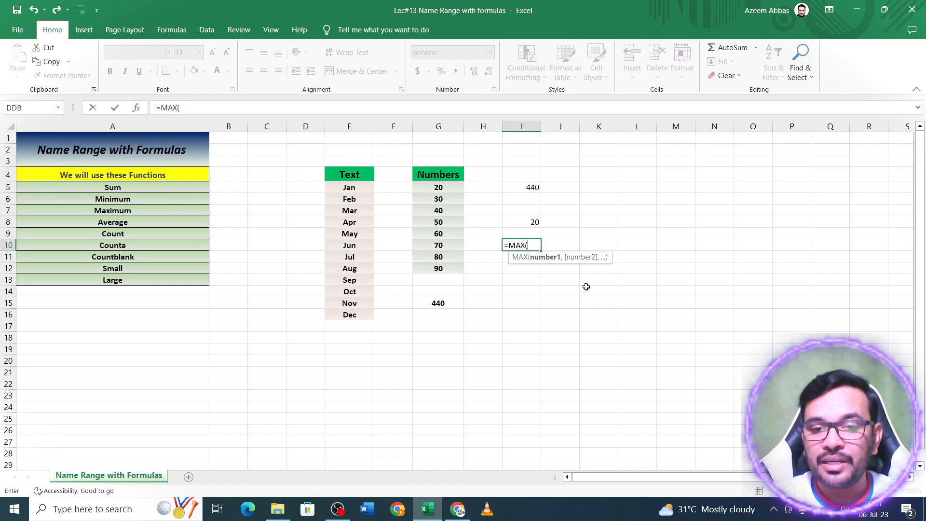
type("number")
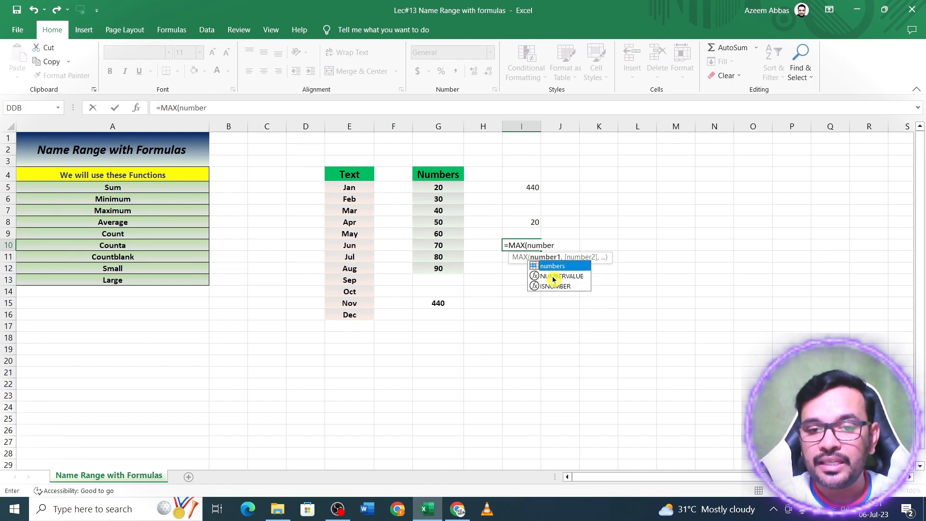
key("Tab")
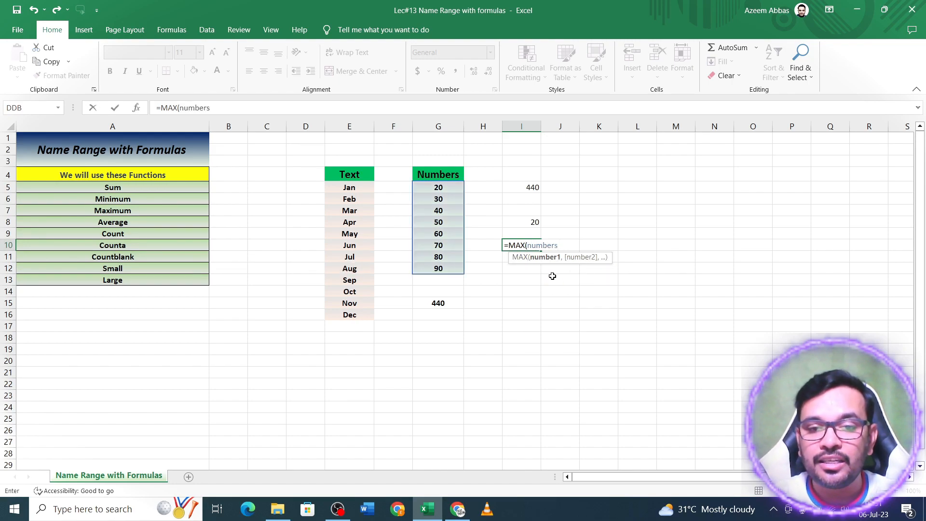
key("Return")
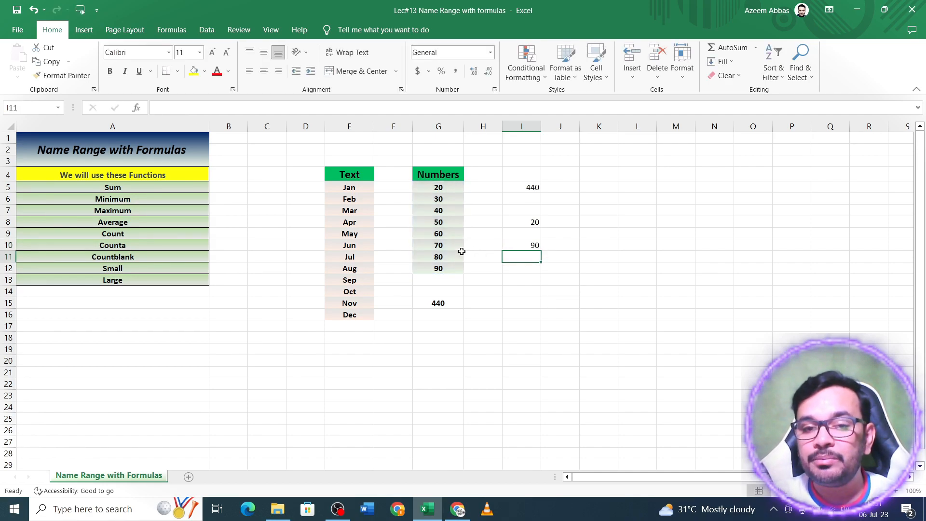
Check the MAX result in I10 against cell G12, and enter =AVERAGE(numbers) in cell I12
left_click(441, 269)
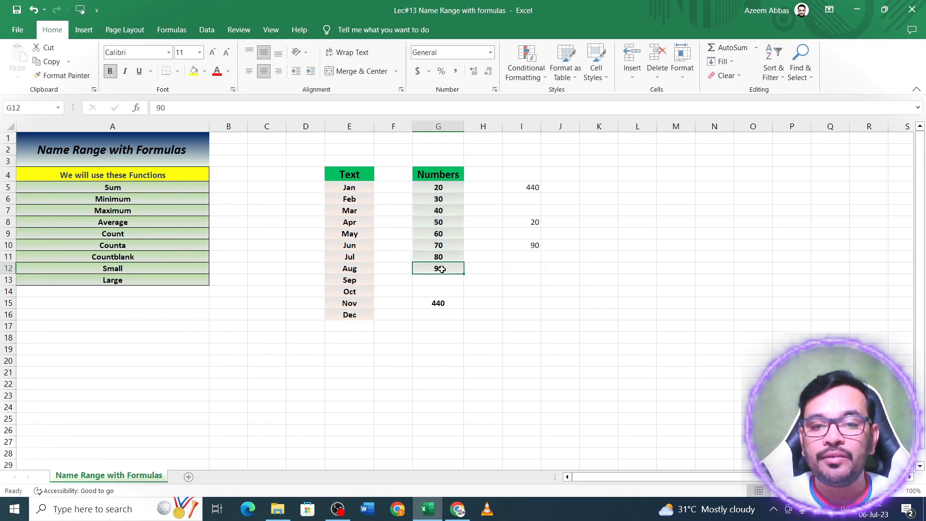
left_click(532, 246)
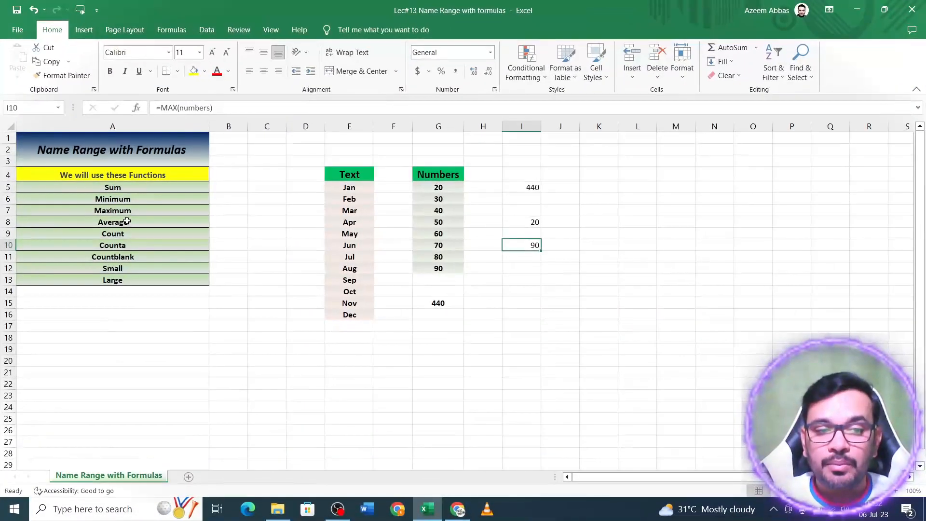
left_click(127, 220)
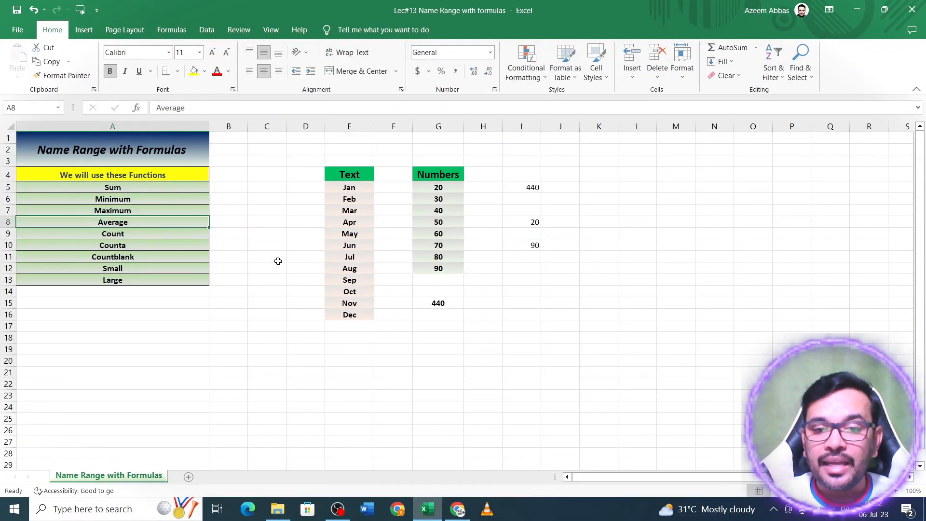
left_click(524, 271)
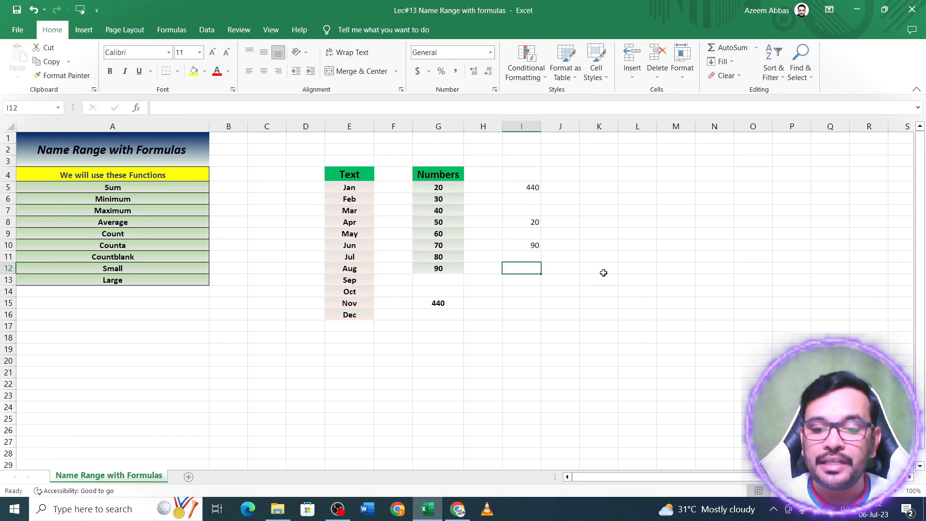
type("=avera")
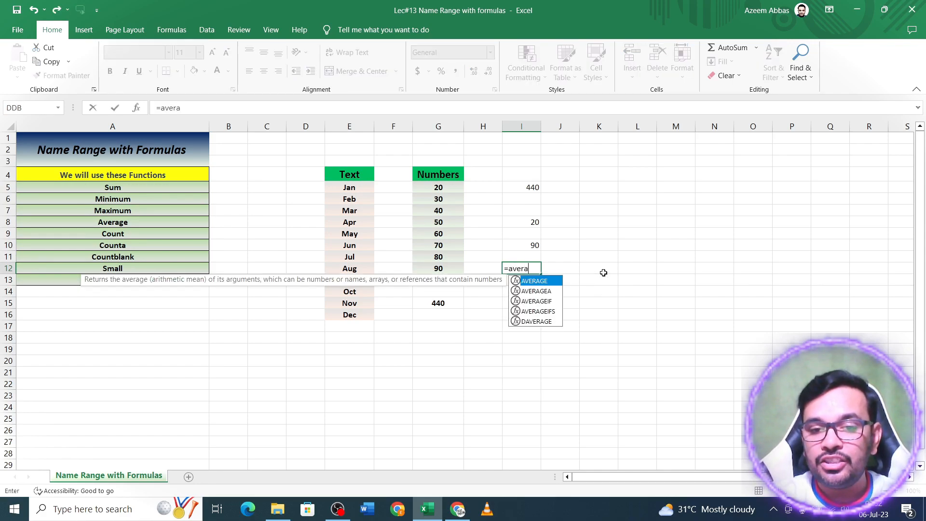
key("Tab")
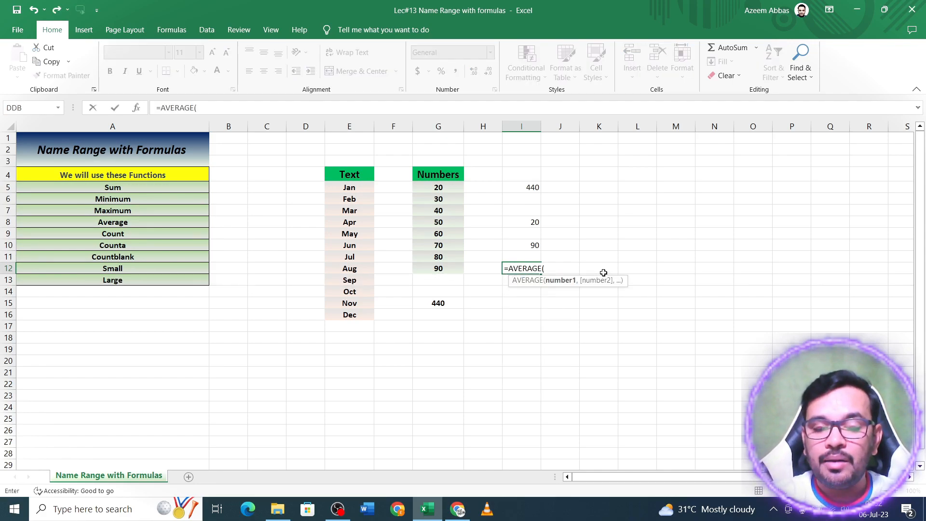
type("number")
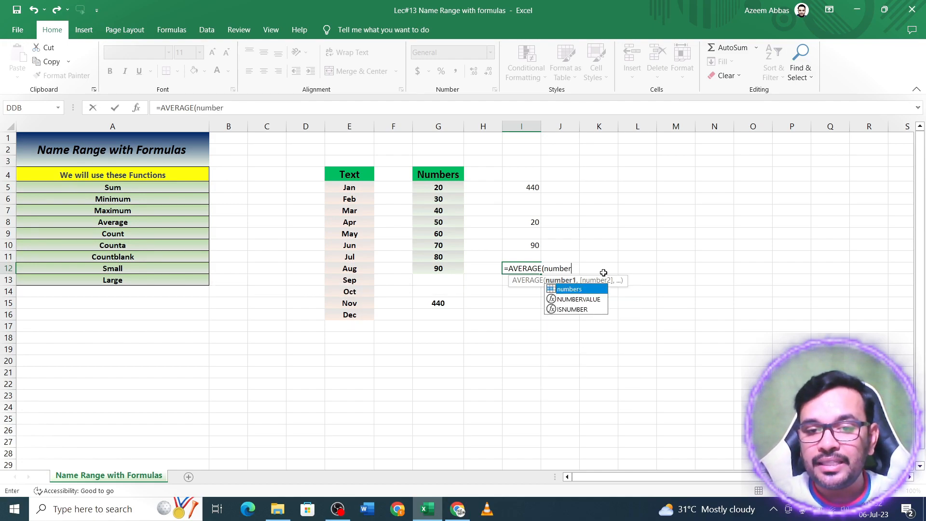
key("Tab")
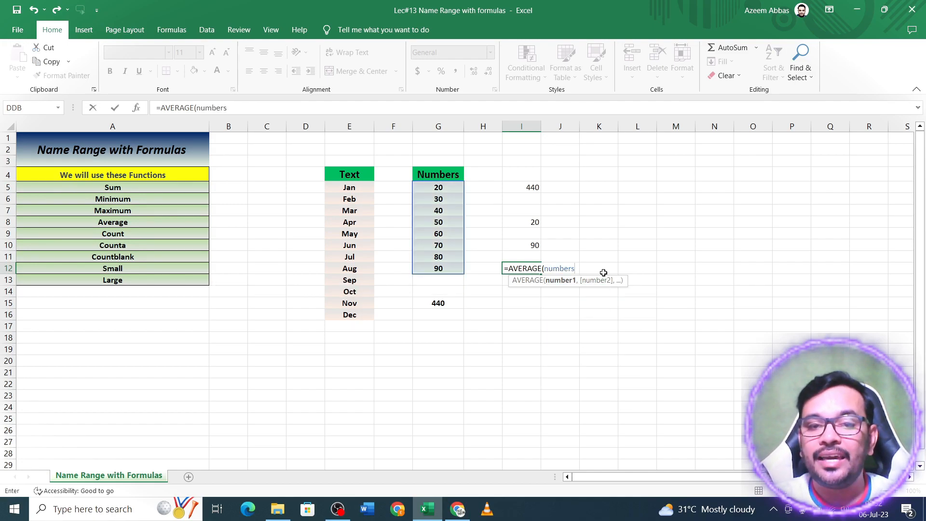
key("Return")
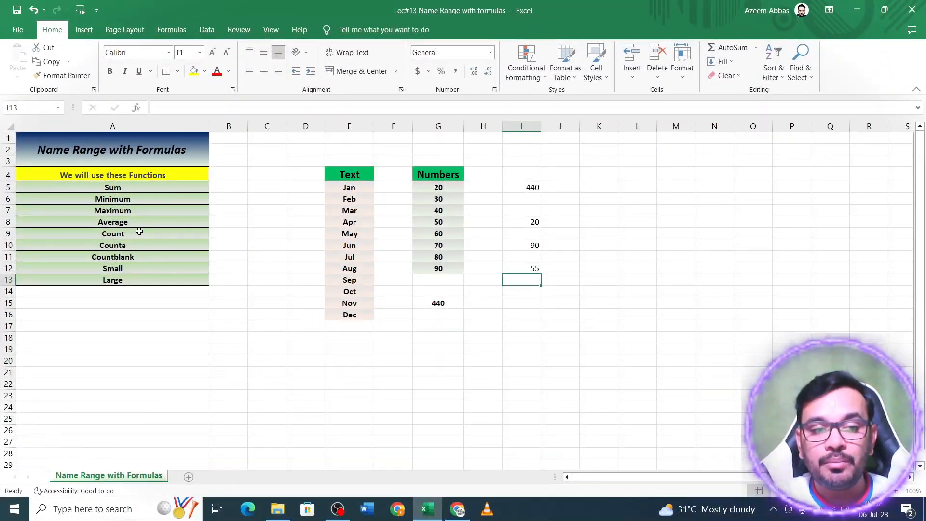
Enter =COUNT(numbers) in cell I15 to count the entries of the named range
left_click(139, 231)
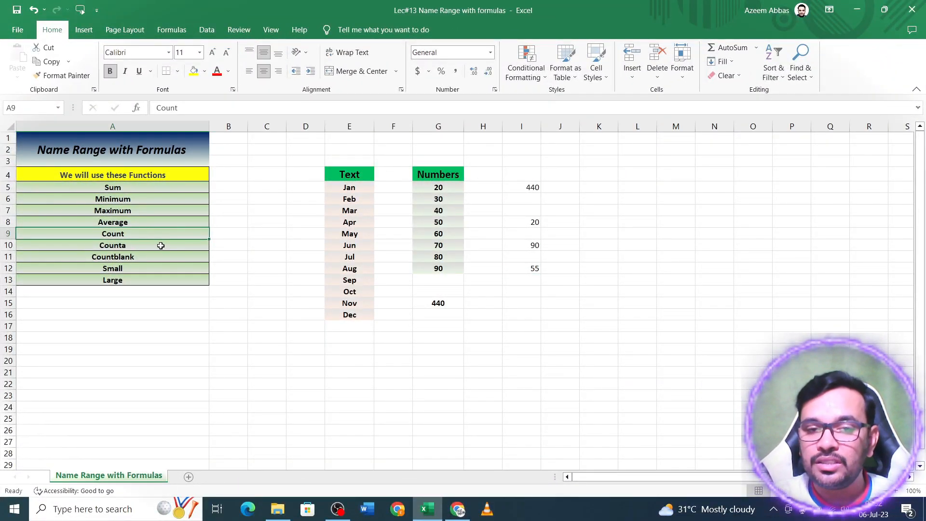
left_click(149, 247)
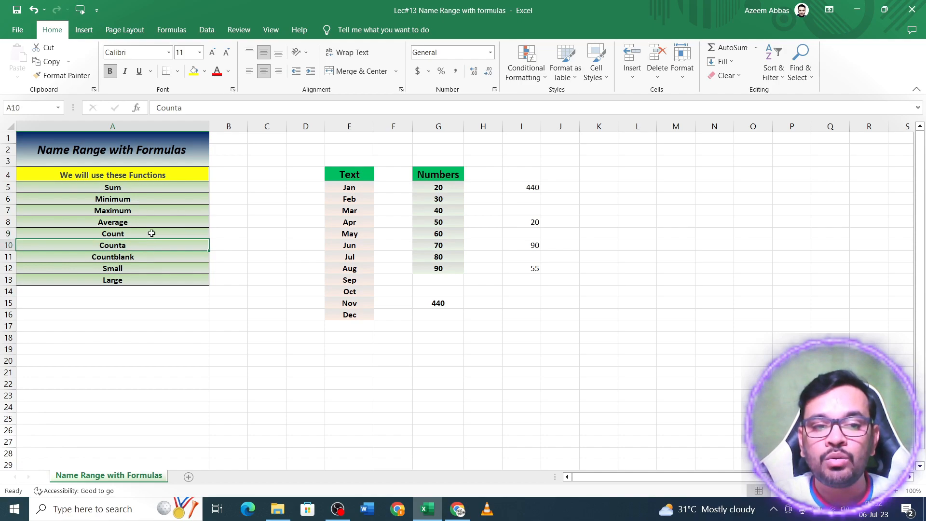
left_click(151, 233)
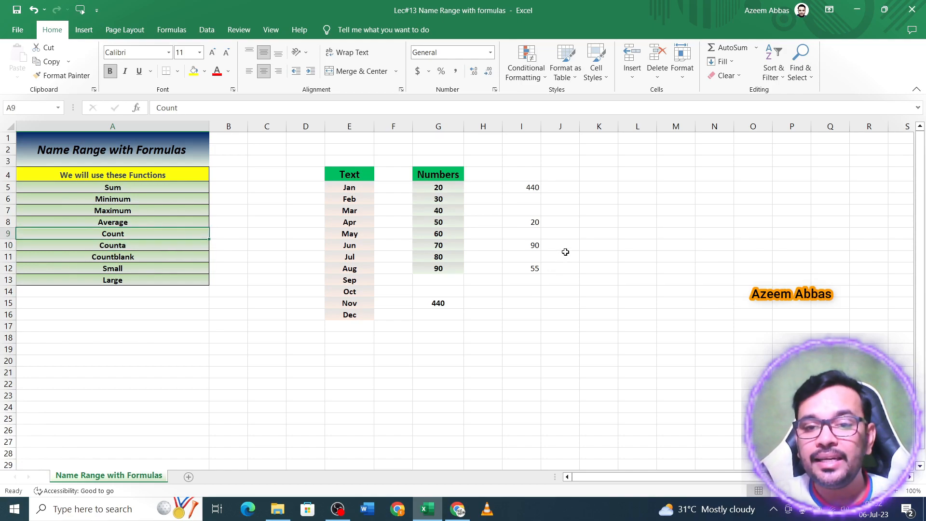
left_click(531, 300)
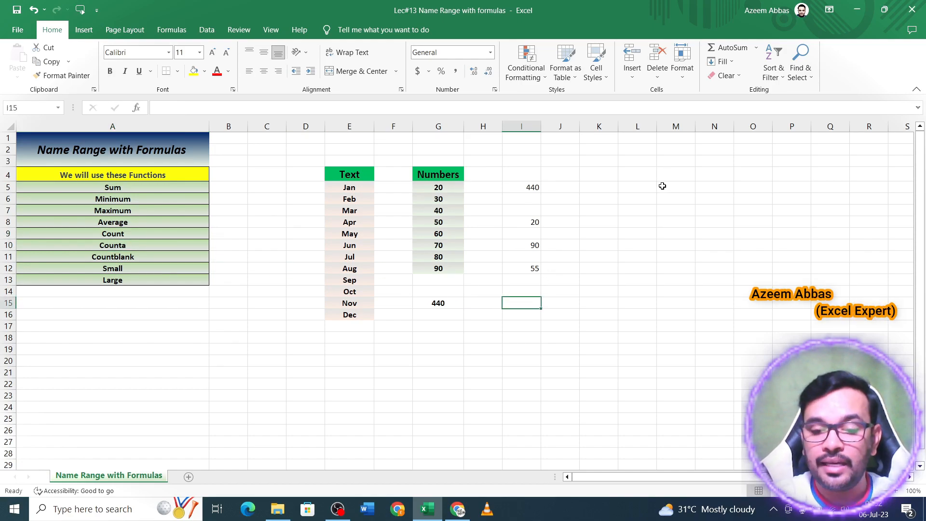
type("=count")
key("Tab")
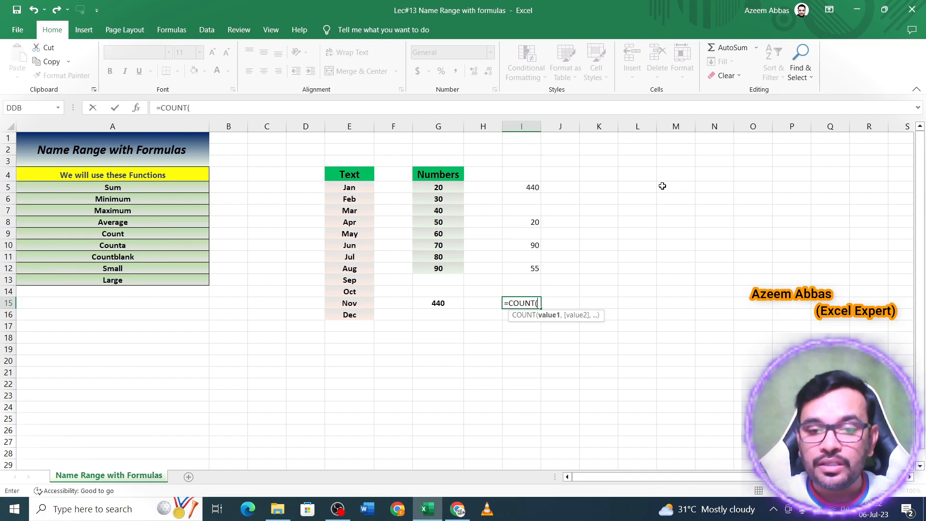
type("numbers")
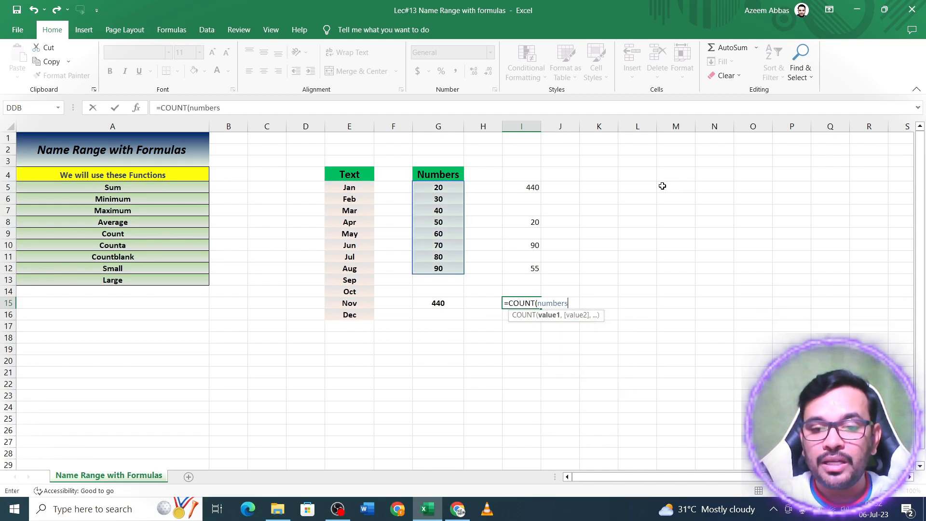
key("Return")
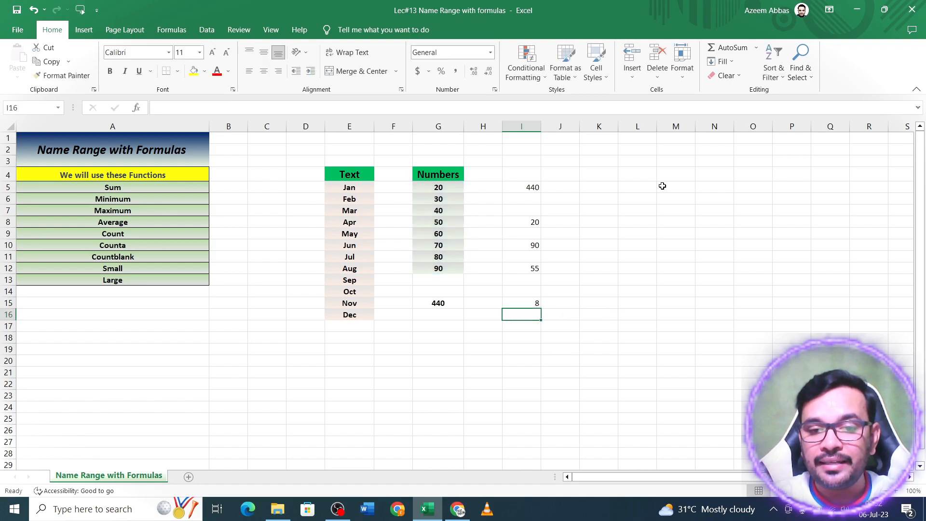
Check the COUNT formula in I15 by going through the Numbers cells one by one from G5 down
left_click(533, 303)
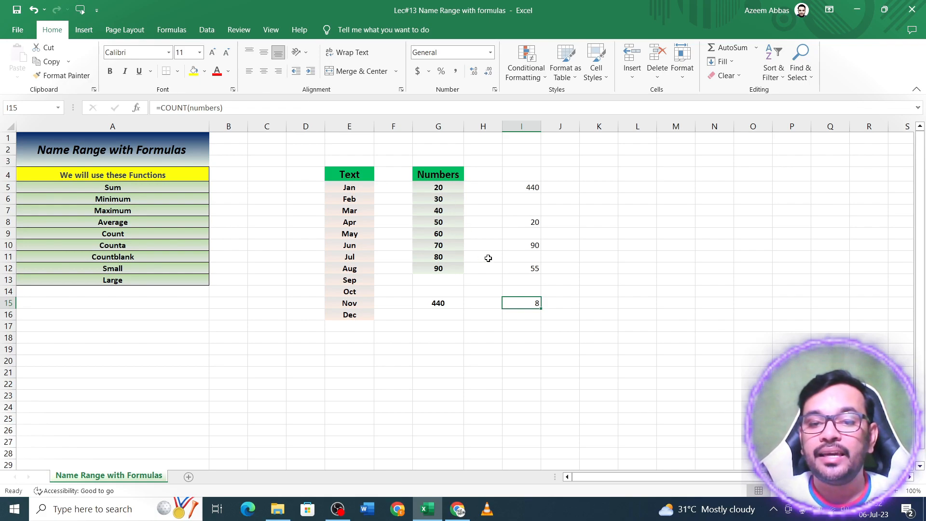
left_click(448, 188)
left_click(448, 199)
left_click(449, 211)
left_click(448, 222)
left_click(448, 234)
left_click(447, 245)
left_click(448, 257)
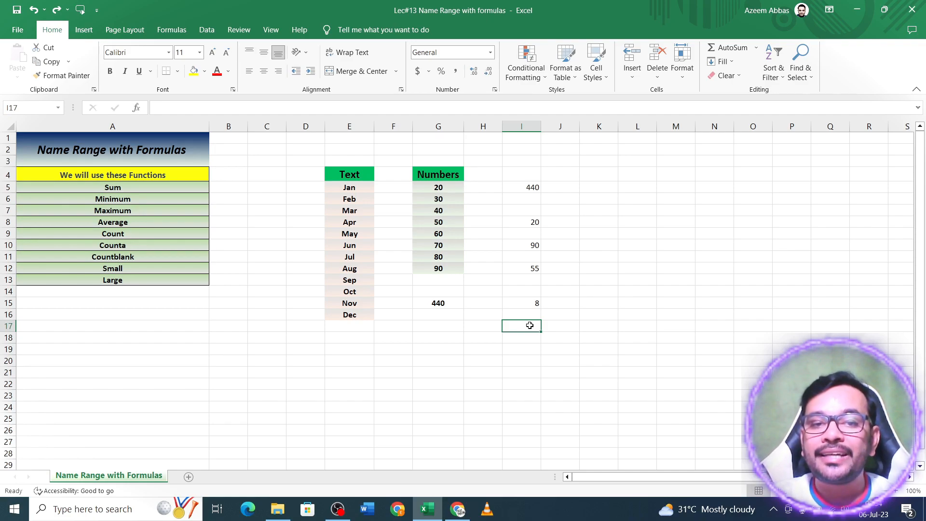
Assign the range name "Text" to the month cells E5:E16 and reselect the range to check the name
left_click_drag(355, 186, 355, 316)
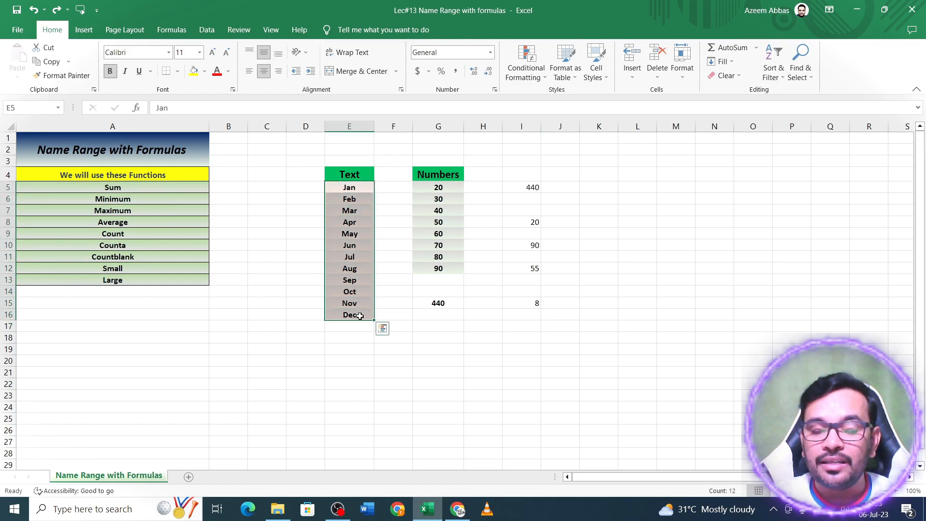
left_click(42, 110)
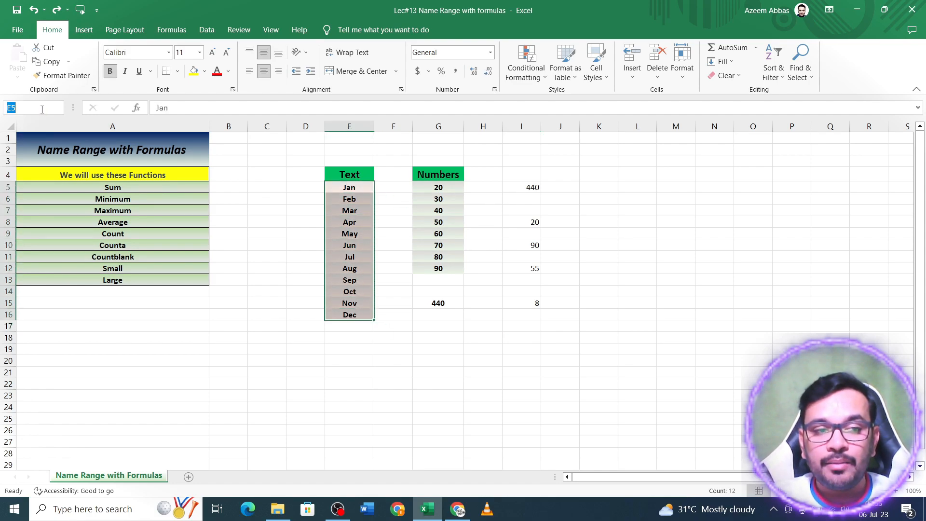
type("Text")
key("Return")
left_click(350, 225)
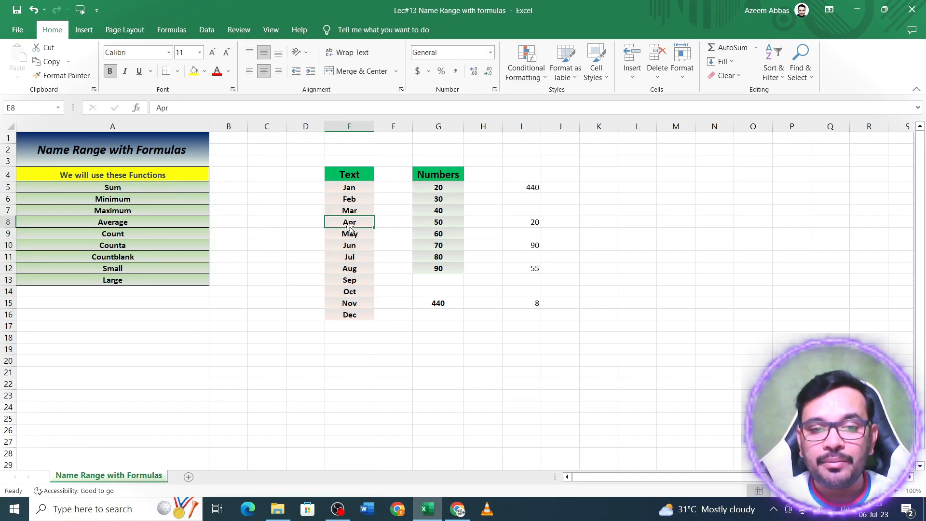
left_click_drag(351, 190, 353, 329)
Enter =COUNTA(Text) in cell G18 using the named month range, and review the formula
left_click(451, 336)
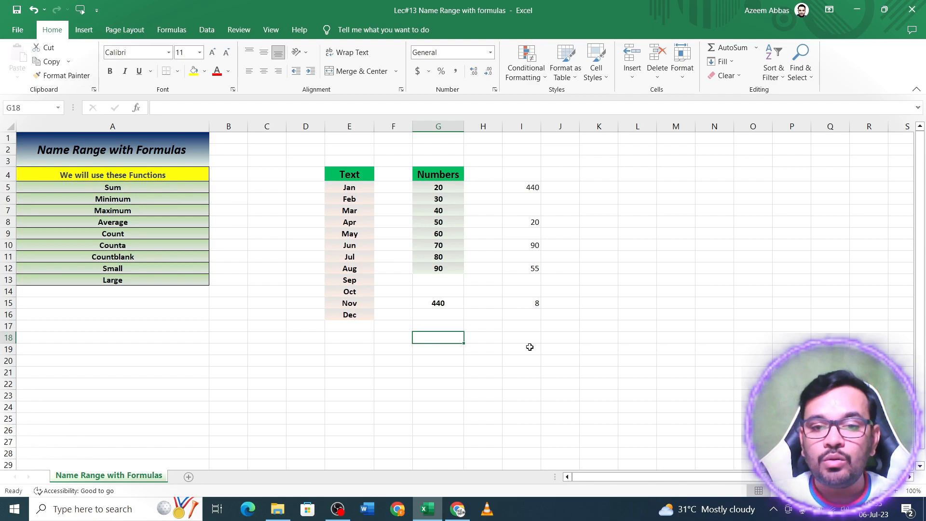
type("=counta")
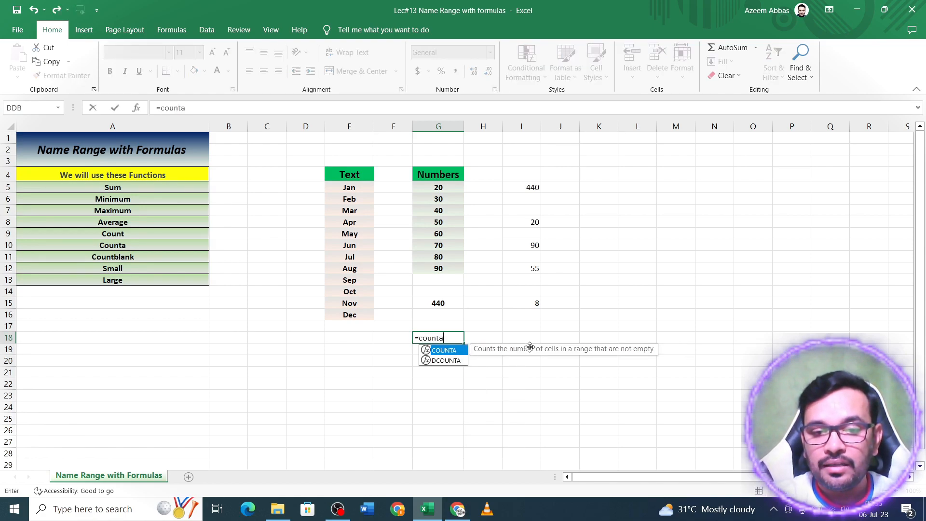
key("Tab")
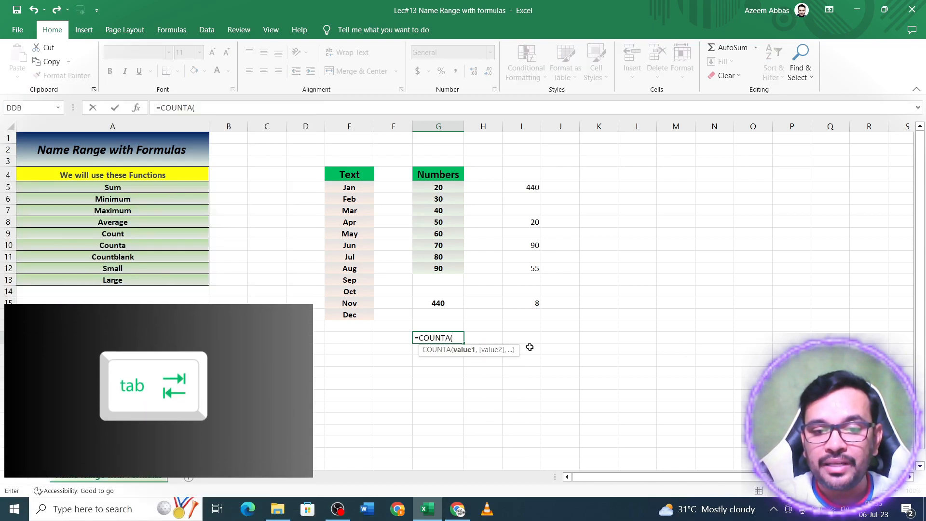
type("tex")
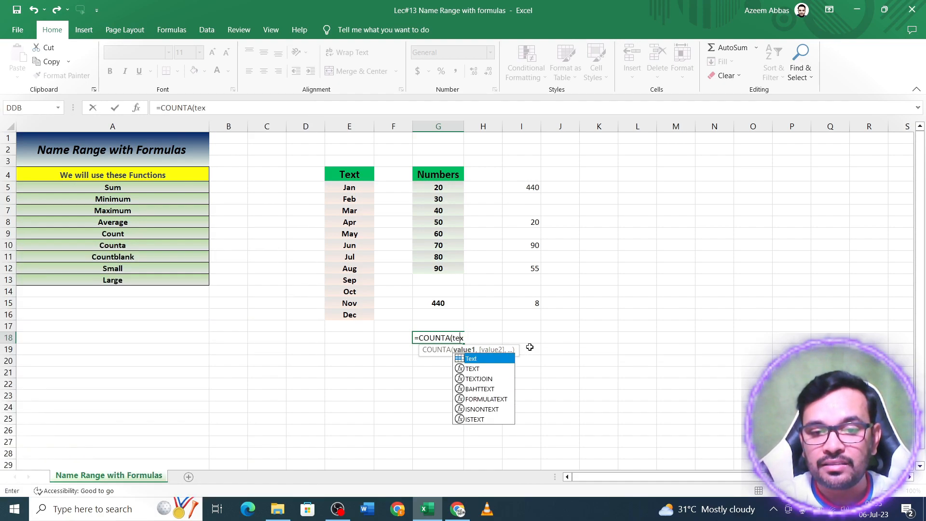
key("Tab")
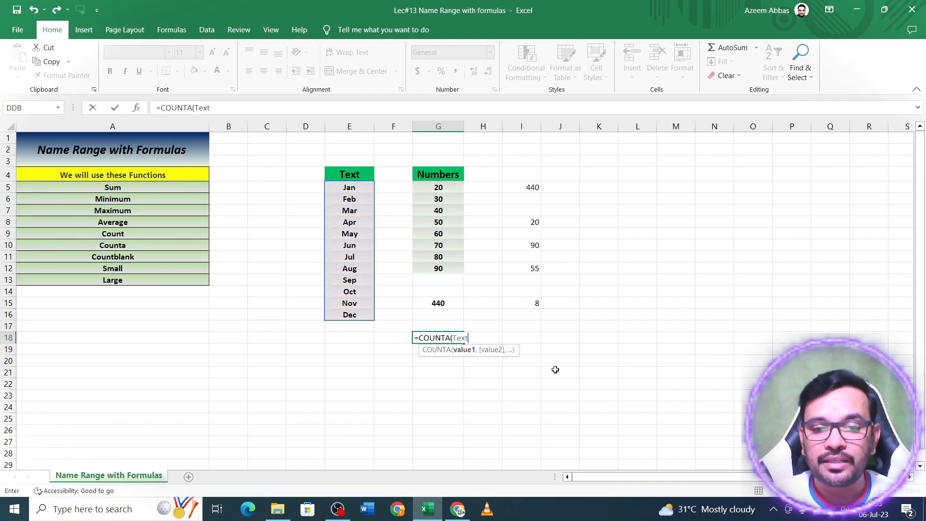
key("Return")
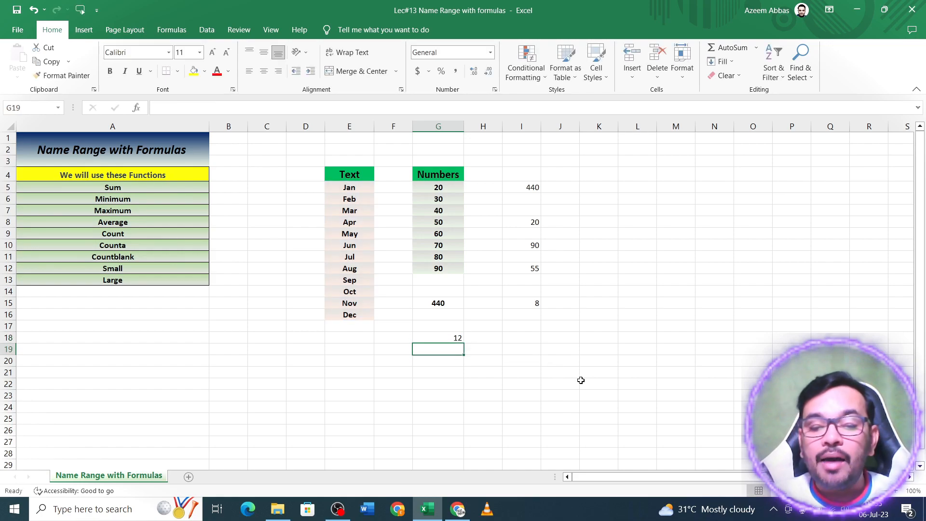
left_click(451, 338)
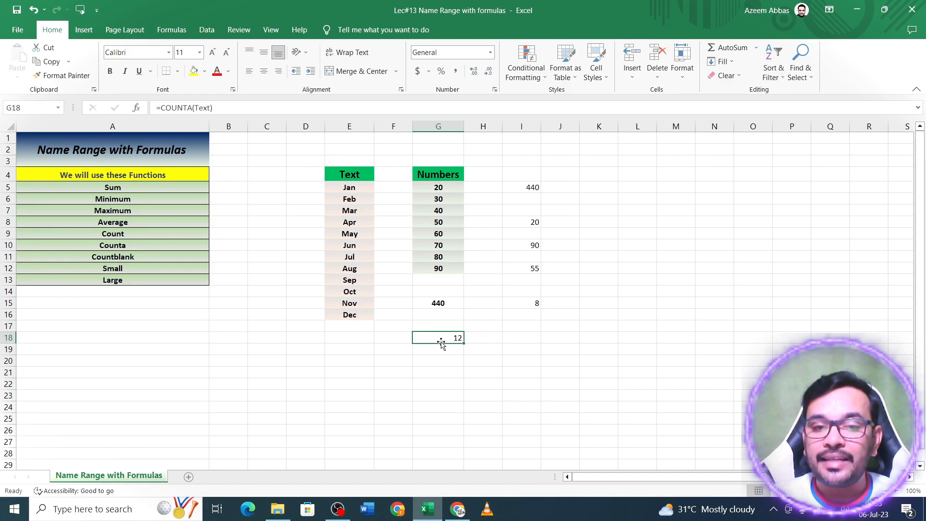
Enter =COUNT(Text) in cell G20 and compare it with the COUNTA formula in G18
left_click(440, 360)
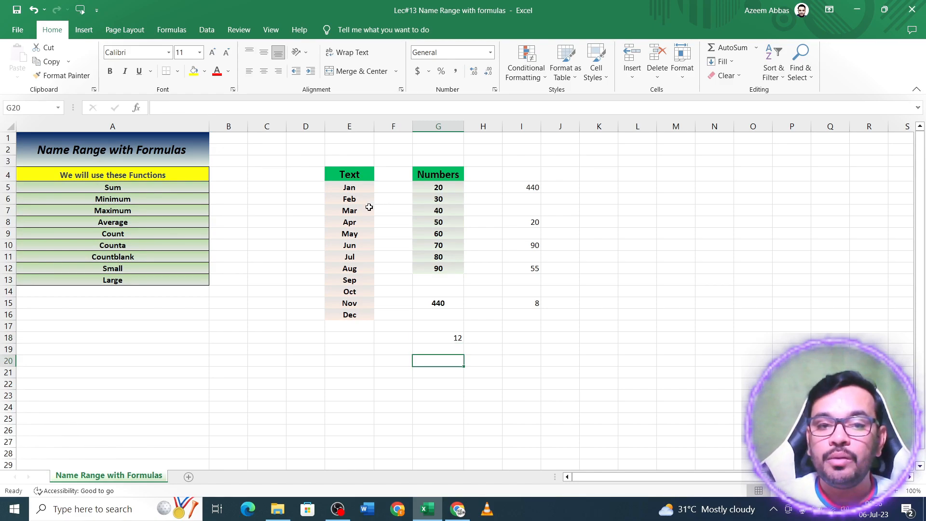
type("=count")
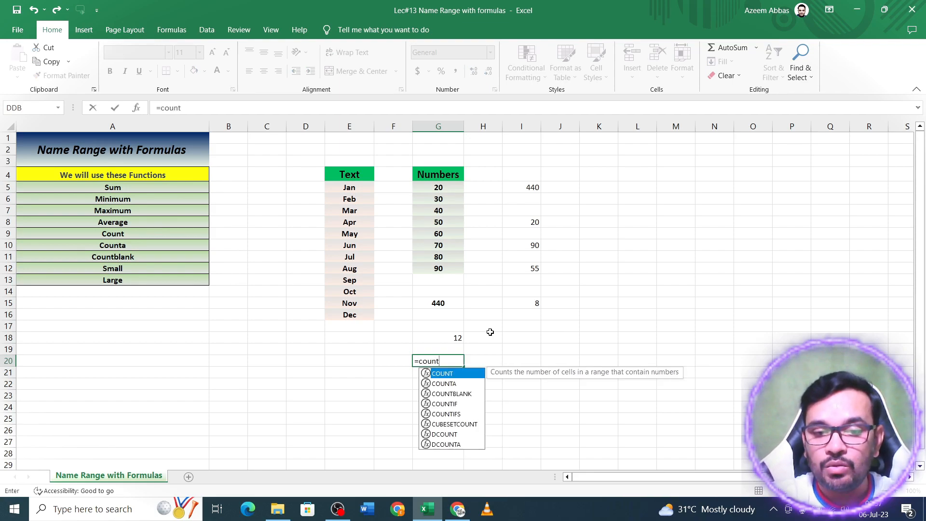
key("Tab")
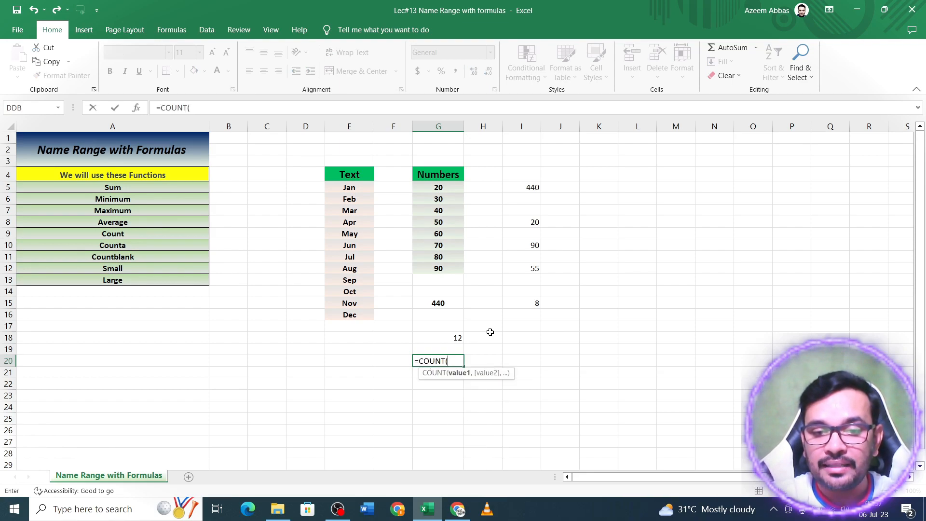
type("tex")
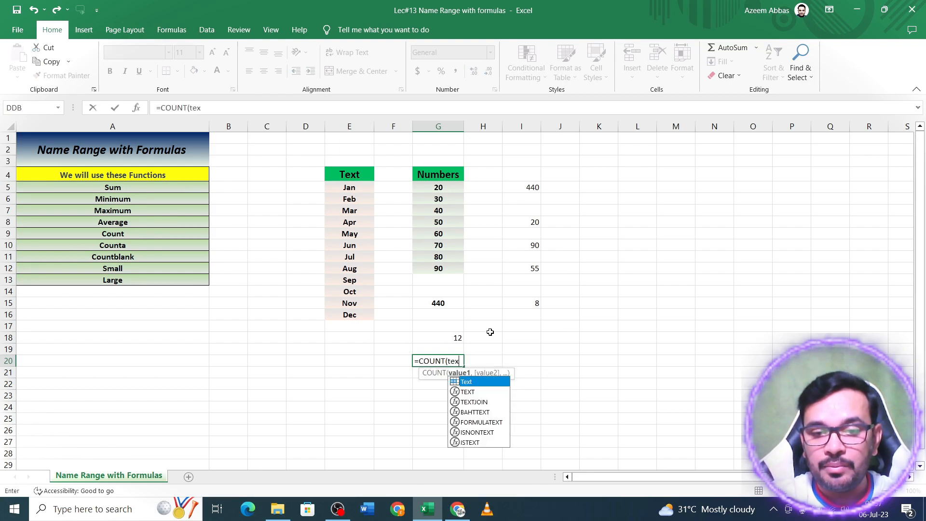
key("Tab")
key("Return")
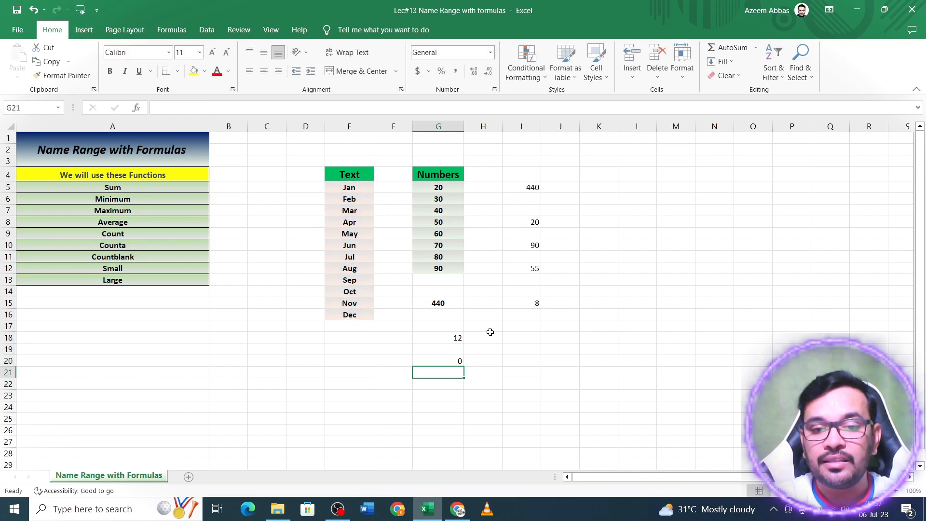
left_click(451, 363)
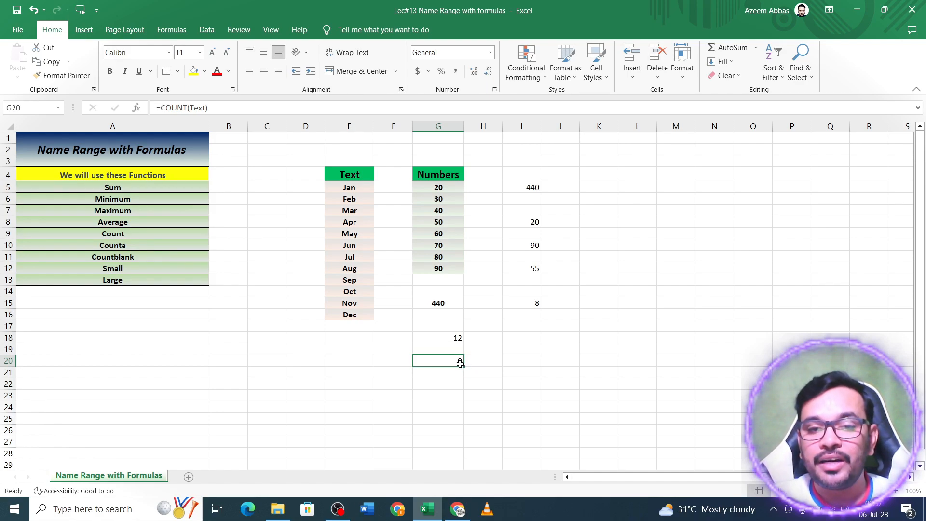
left_click(446, 337)
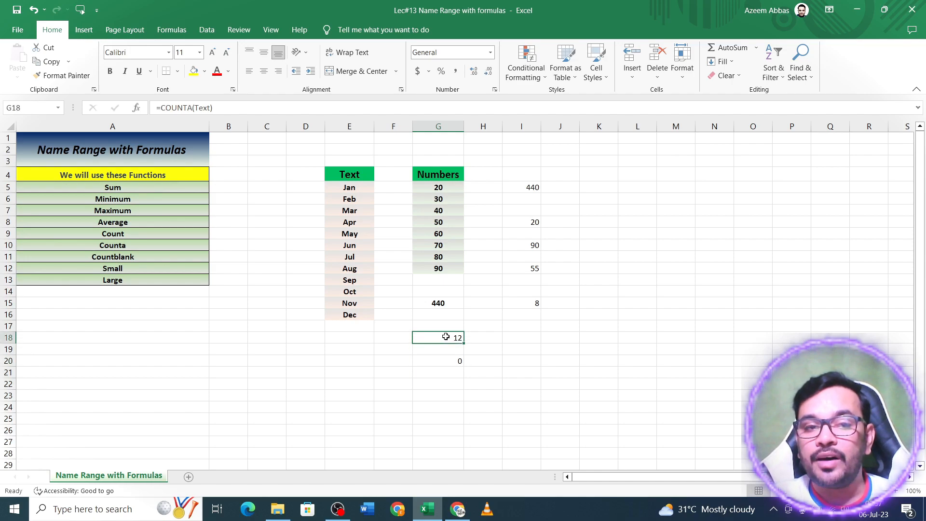
Enter =COUNTBLANK(Text) in cell E20 using the named month range
left_click(437, 363)
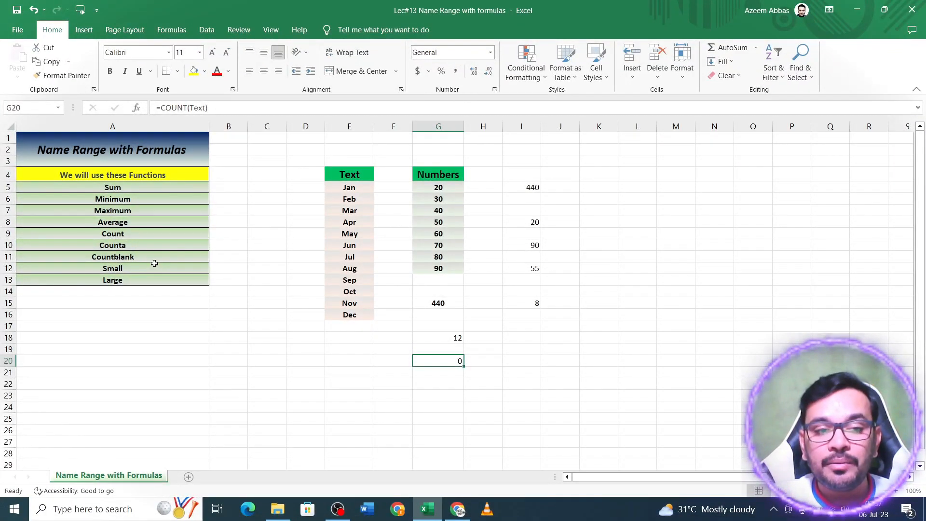
left_click(155, 256)
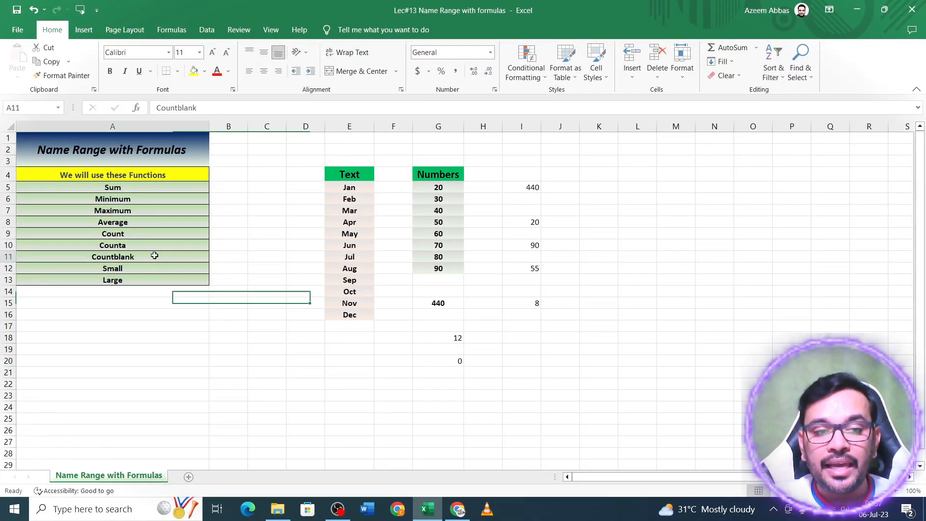
left_click(348, 363)
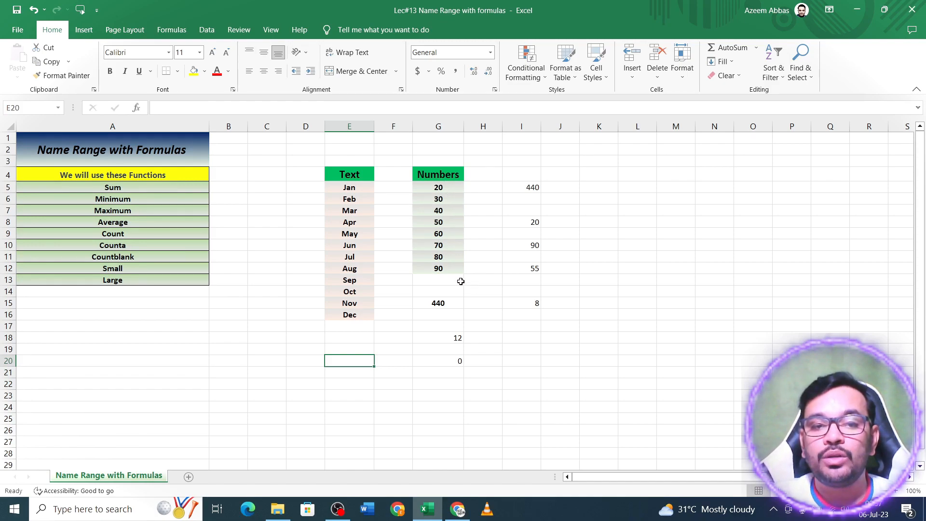
type("=")
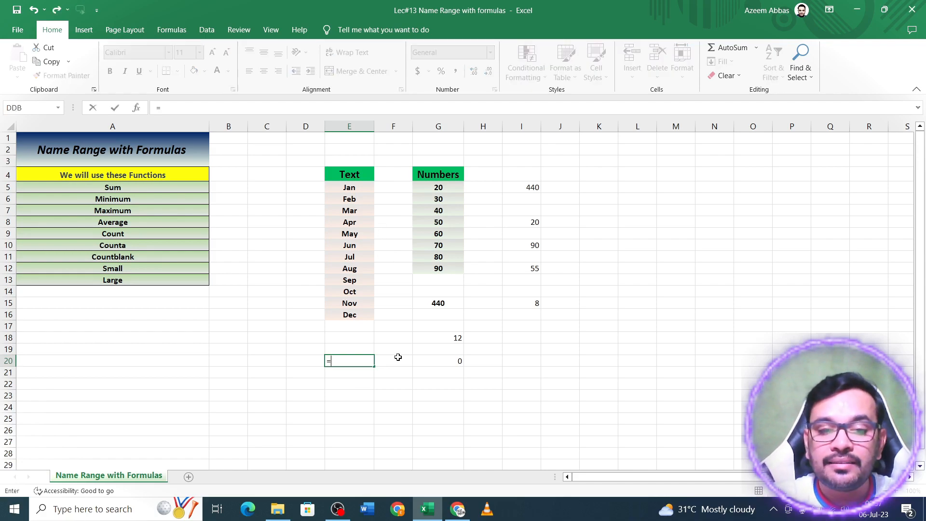
type("countb")
key("Tab")
type("te")
key("Tab")
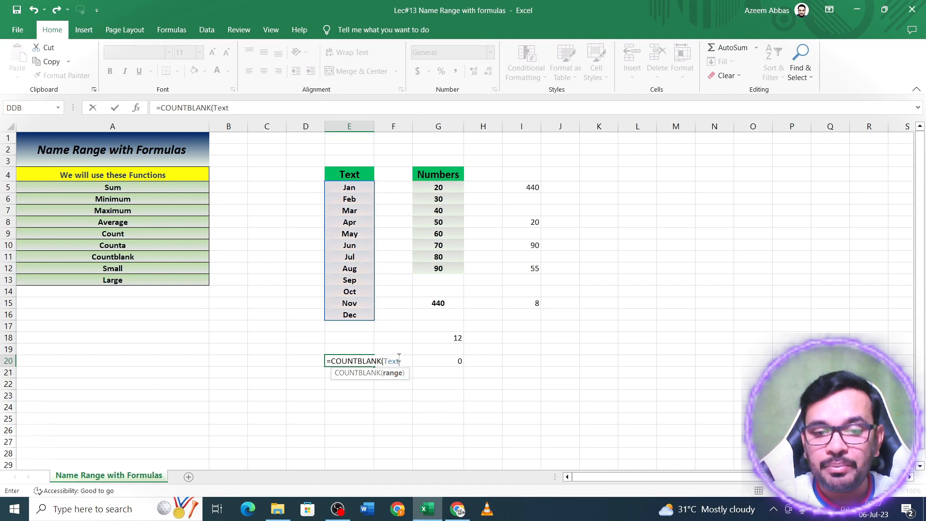
key("Return")
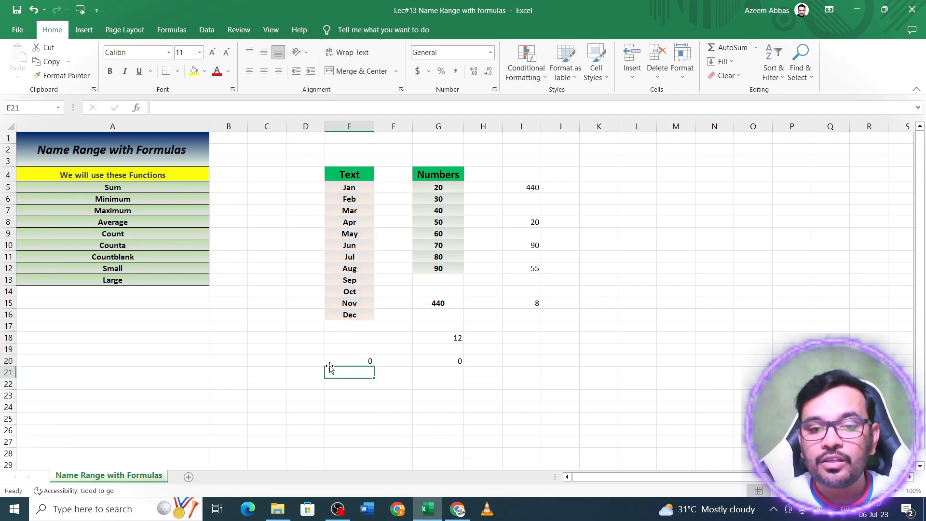
Check the COUNTBLANK formula in E20 against the month cells E5:E16
left_click(349, 363)
left_click_drag(350, 192, 351, 314)
left_click(353, 352)
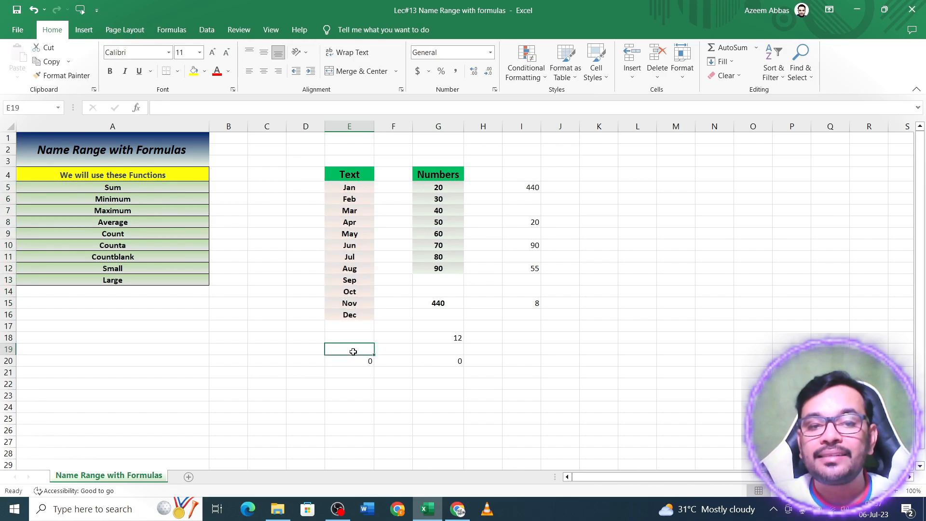
left_click(368, 362)
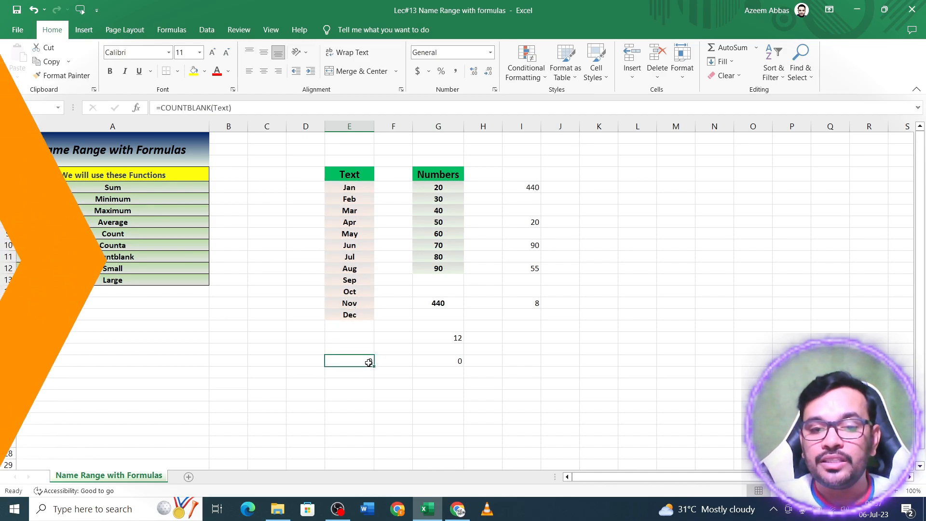
Enter =SMALL(numbers,3) in cell J19 to get the third-smallest number, and compare it with cell G7
left_click(160, 267)
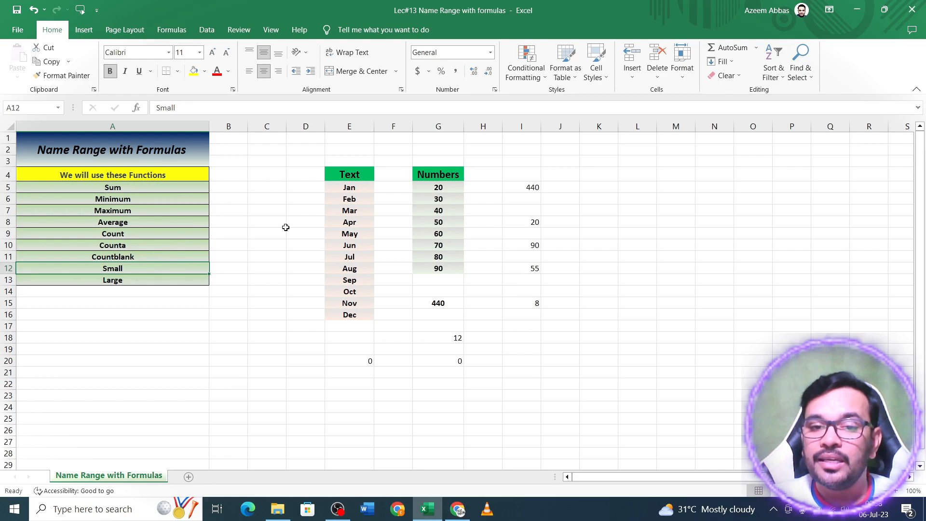
left_click_drag(443, 186, 442, 268)
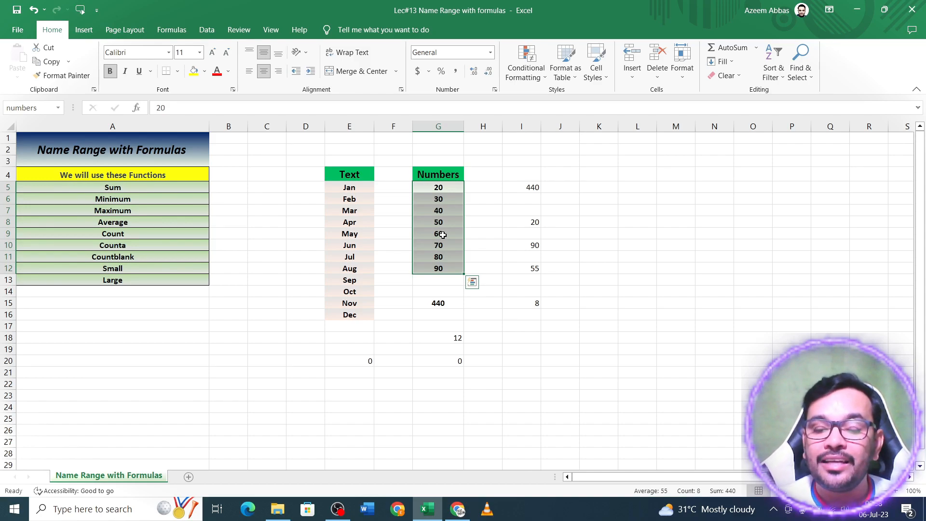
left_click(560, 349)
type("=")
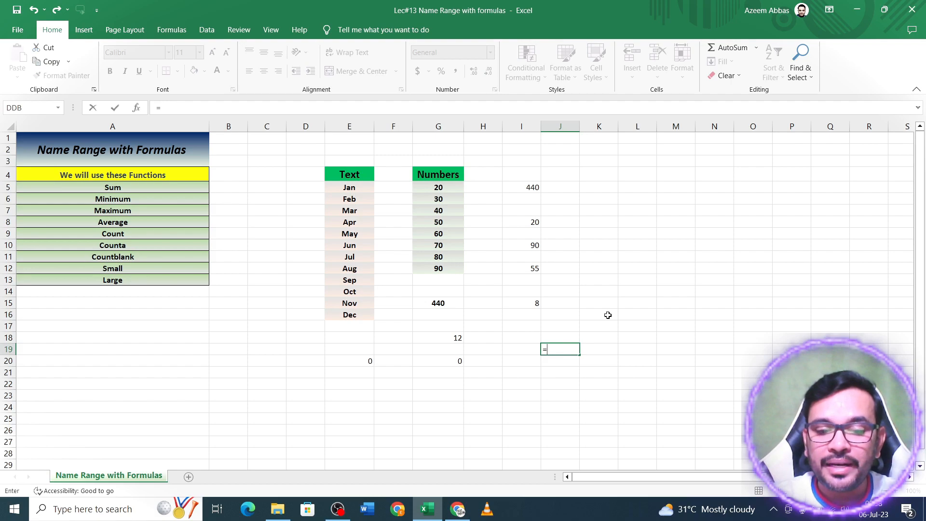
type("smal")
key("Tab")
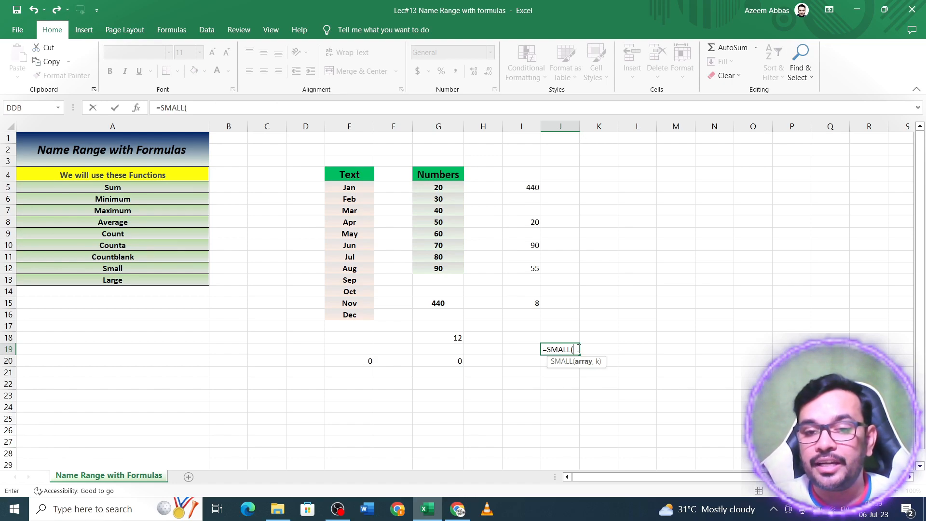
type("number")
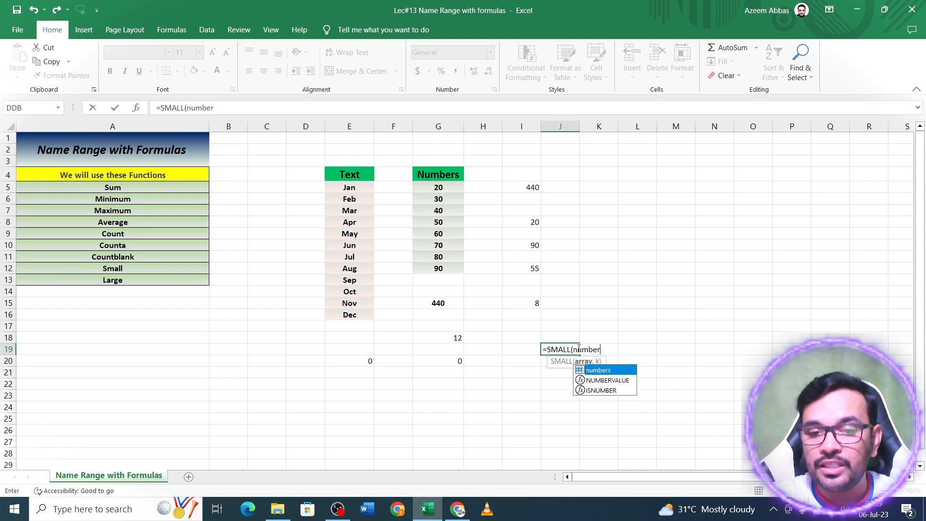
key("Tab")
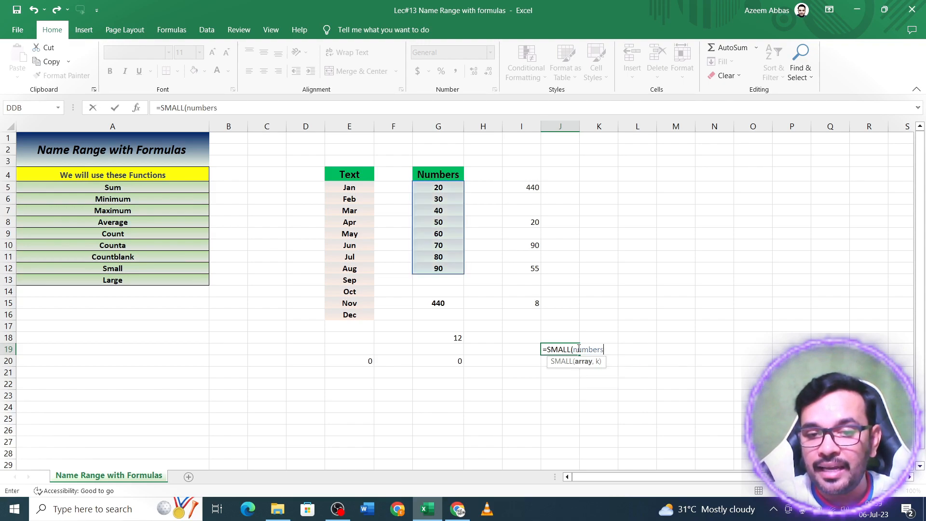
type(",")
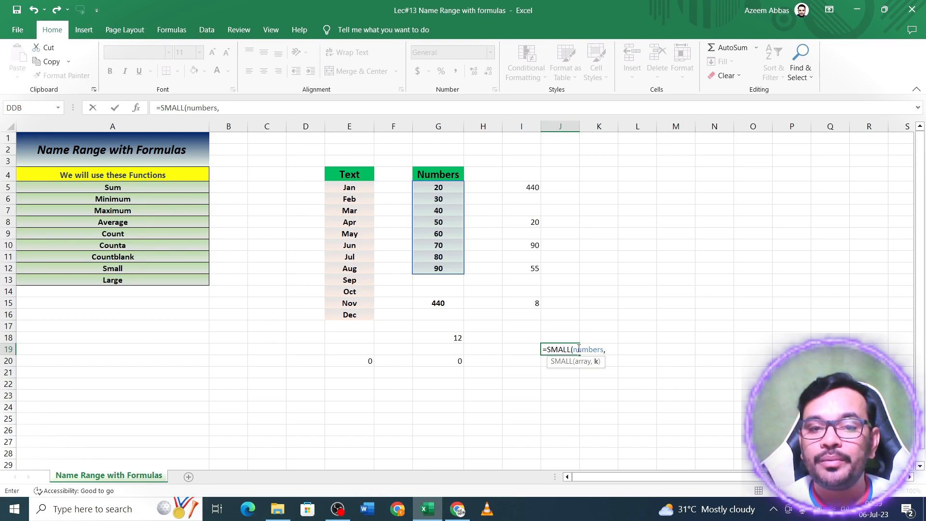
type("3")
key("Return")
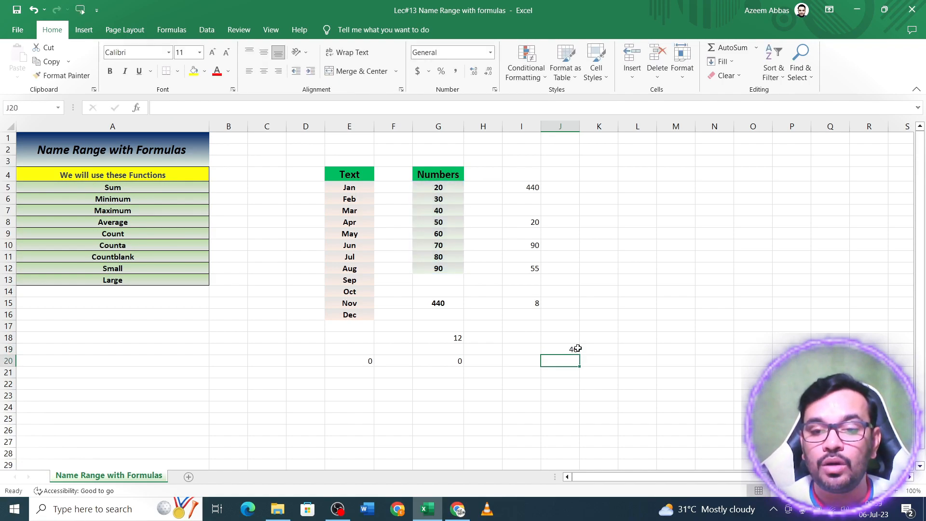
left_click(442, 211)
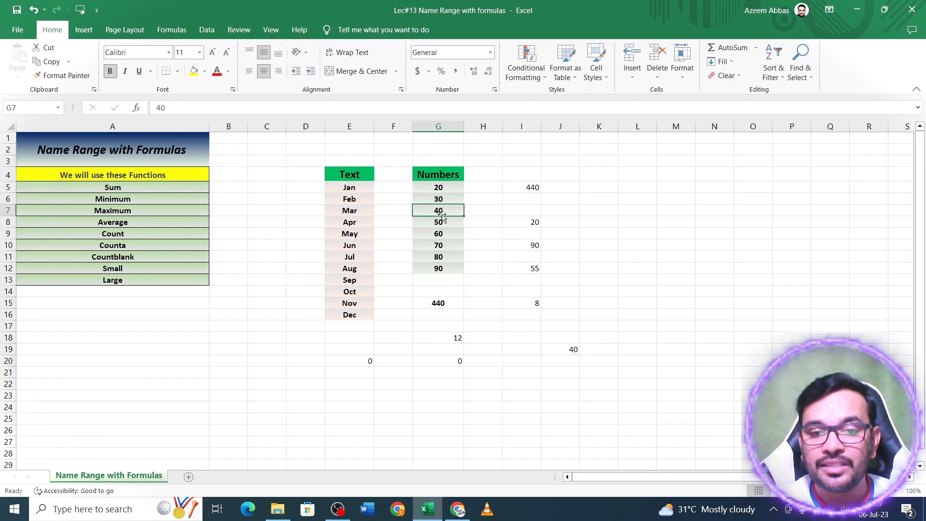
left_click(554, 350)
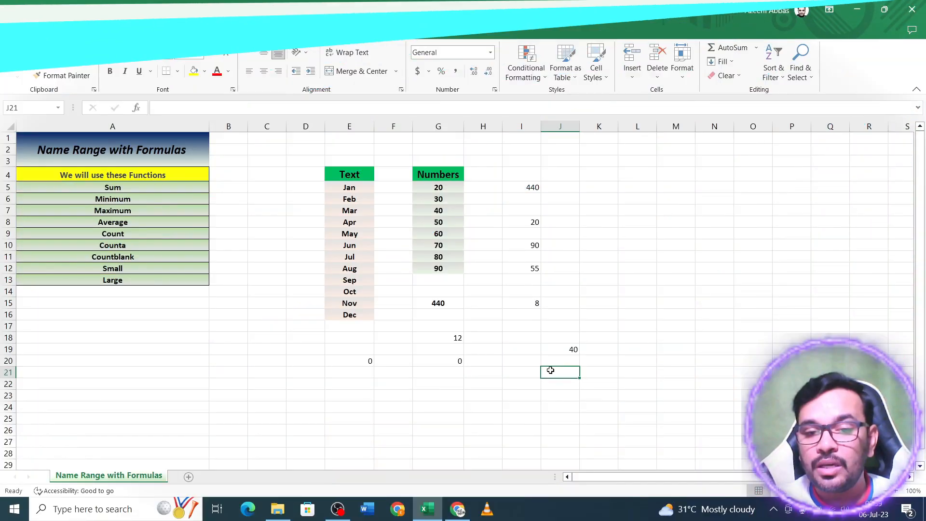
Enter =LARGE(numbers,3) in cell J21 to get the third-largest number, and review the formula
left_click(137, 280)
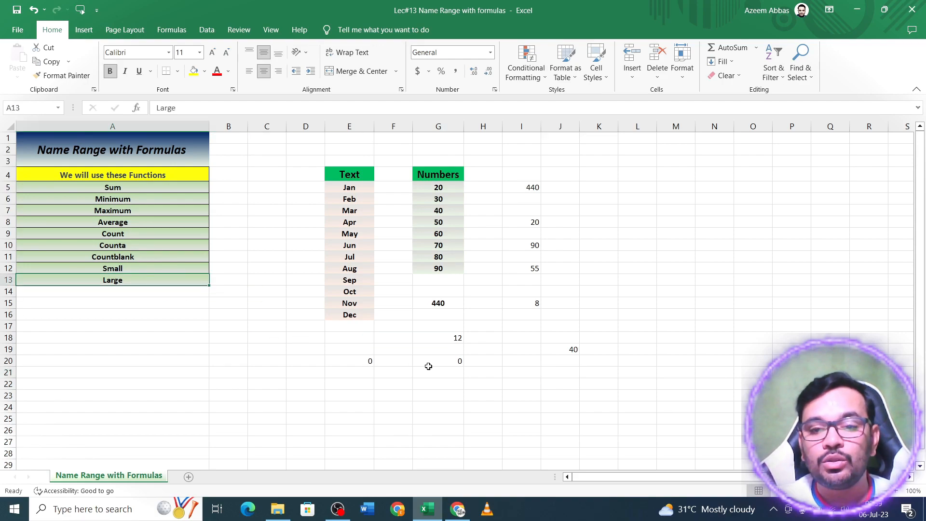
left_click(559, 375)
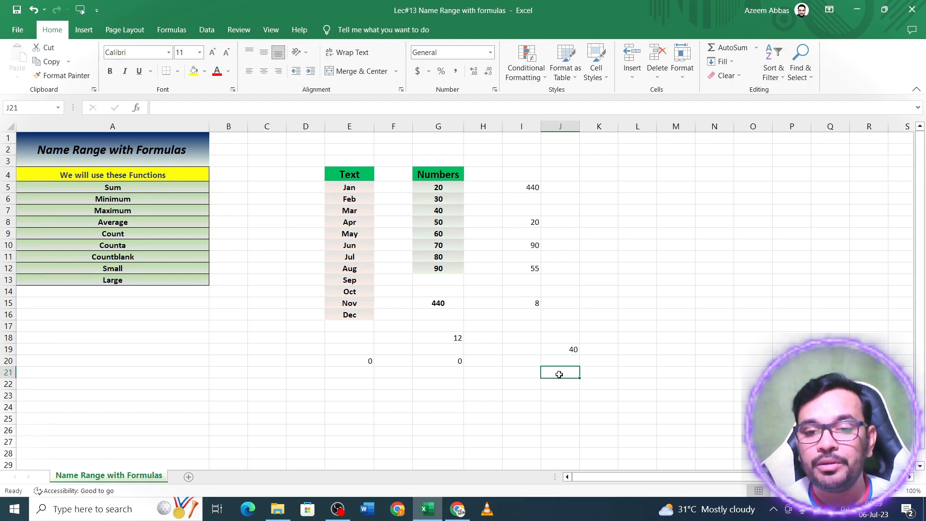
type("=")
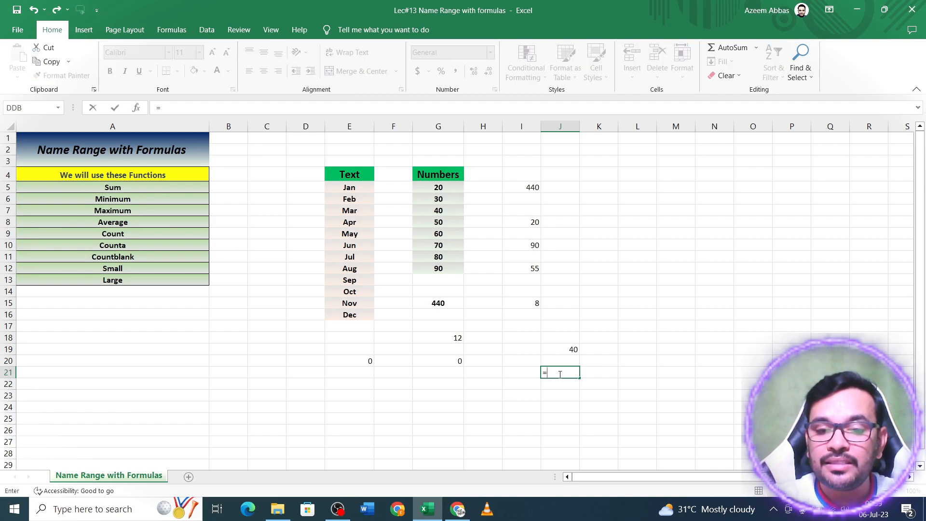
type("larg")
key("Tab")
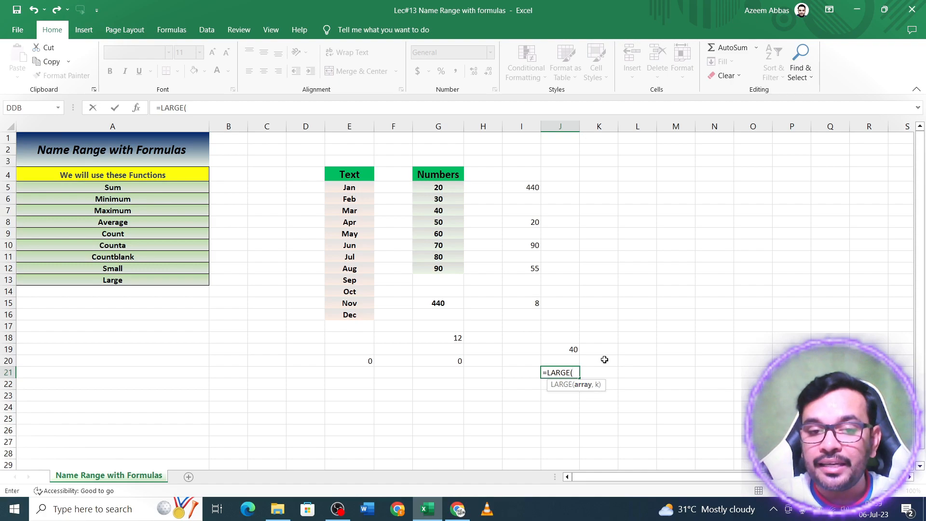
type("numb")
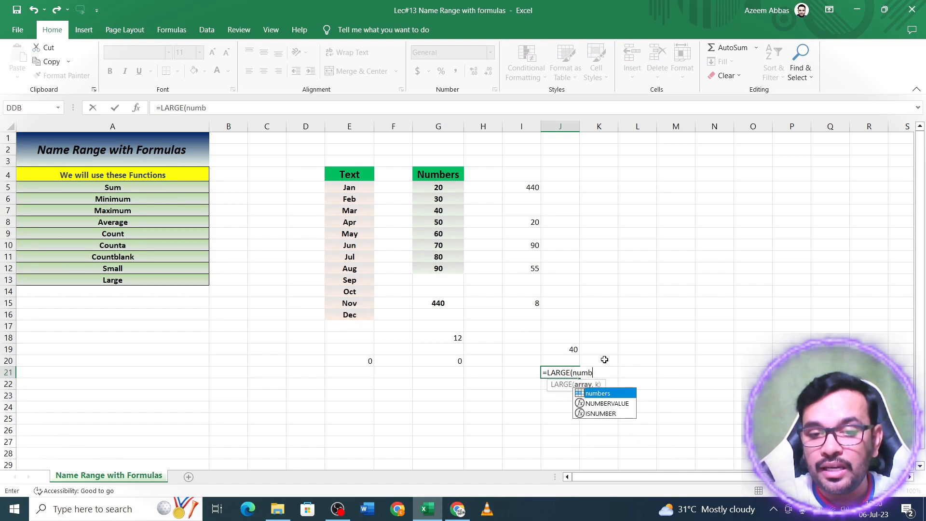
key("Tab")
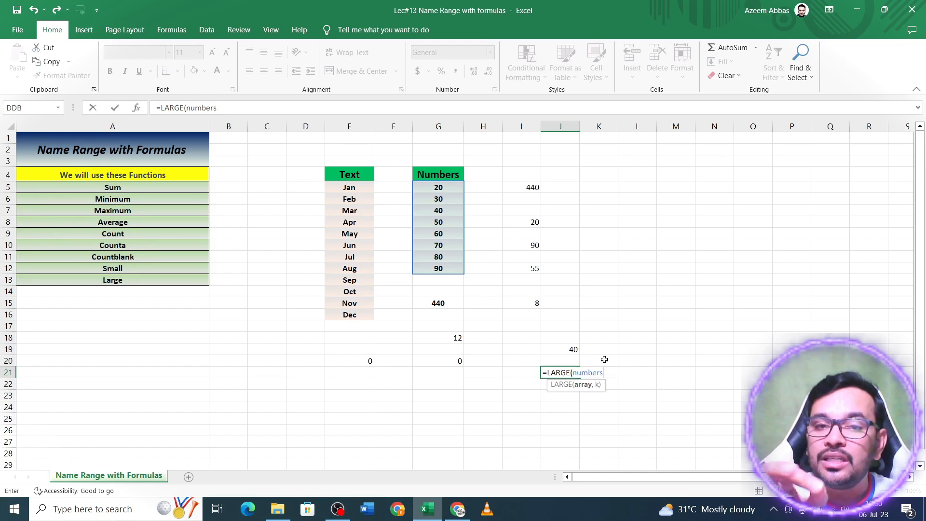
type(",3")
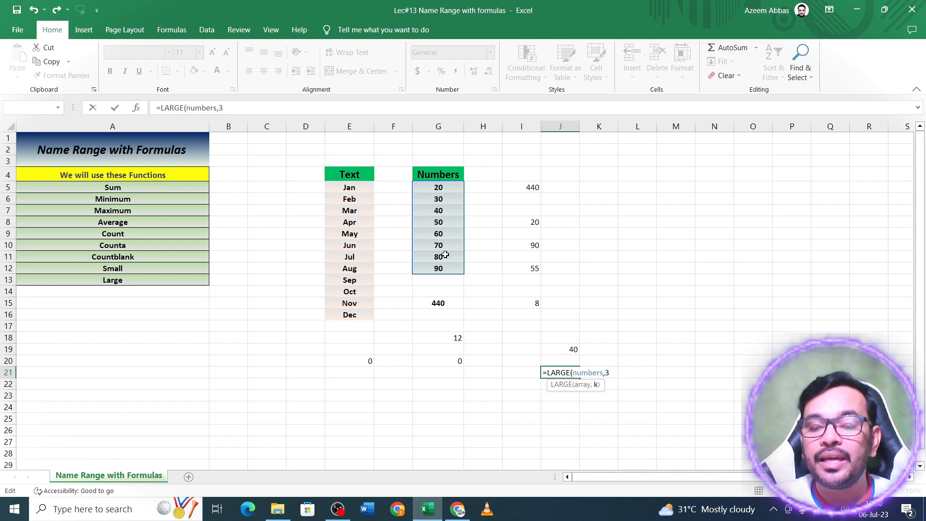
key("Return")
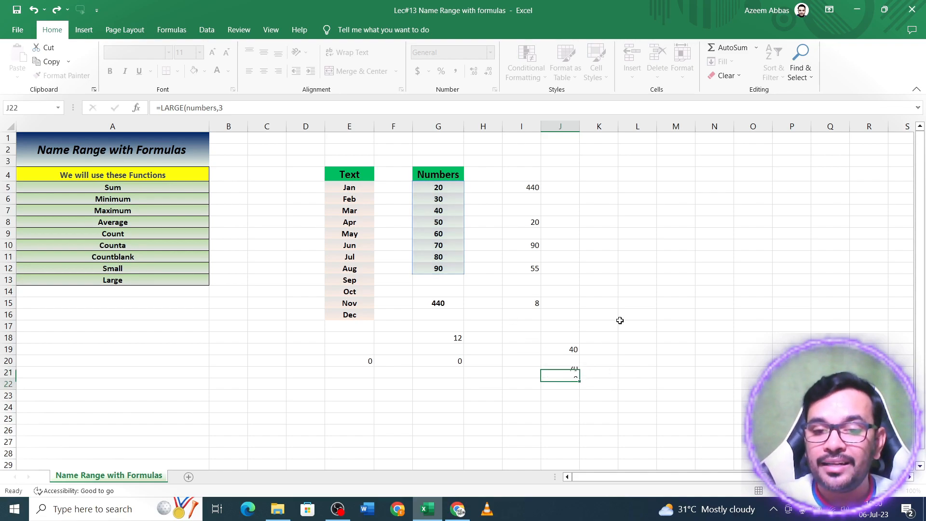
left_click(571, 372)
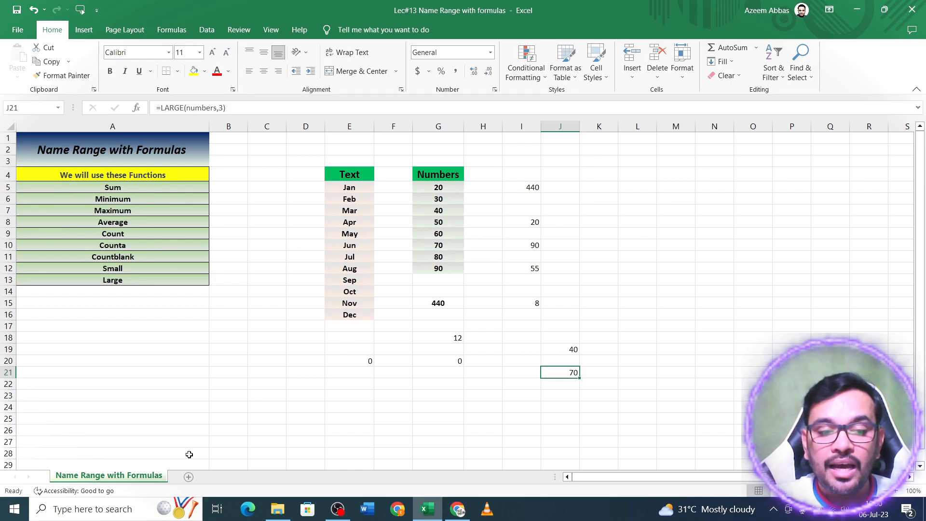
Add five new blank worksheets after the Name Range with Formulas sheet
left_click(189, 477)
left_click(249, 478)
left_click(273, 478)
left_click(304, 478)
left_click(339, 478)
Enter =SUM(numbers) in cell G5 of Sheet3 using the named range from the first sheet, and review the formula
left_click(267, 477)
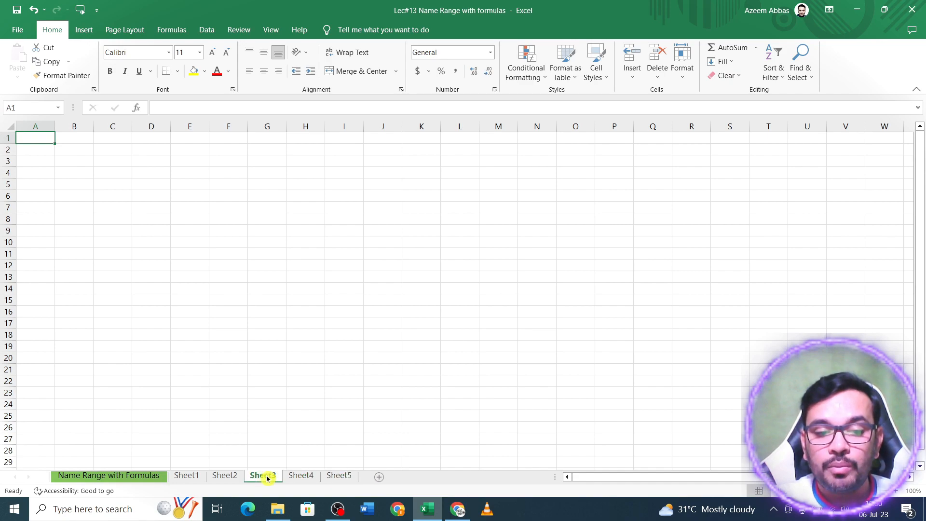
left_click(267, 184)
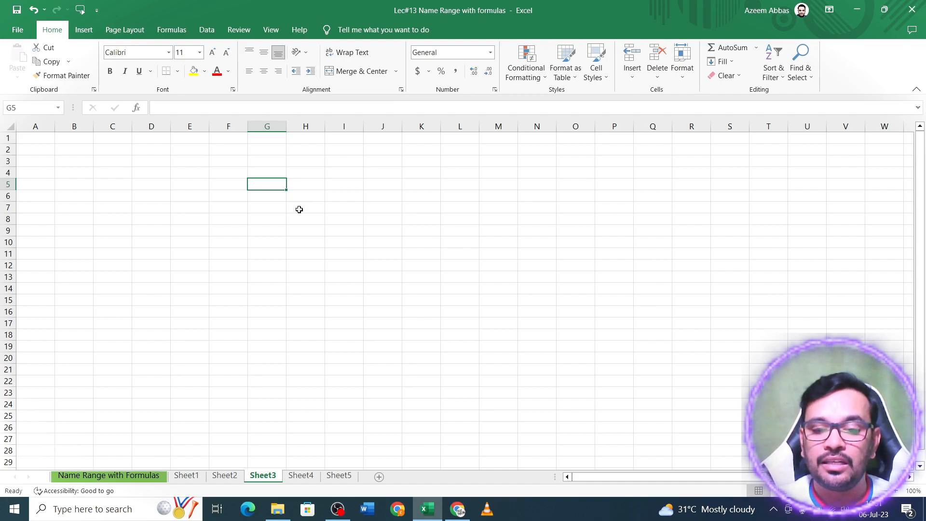
type("=sum")
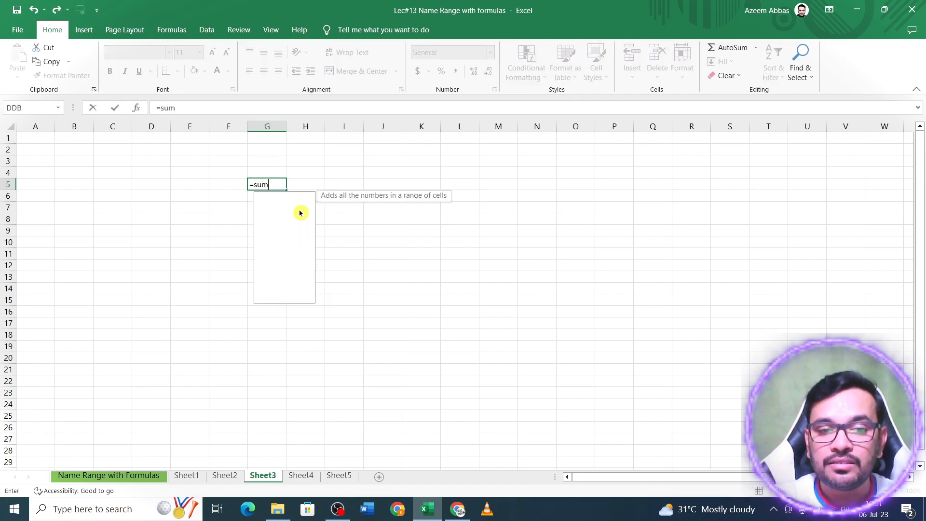
key("Tab")
type("number")
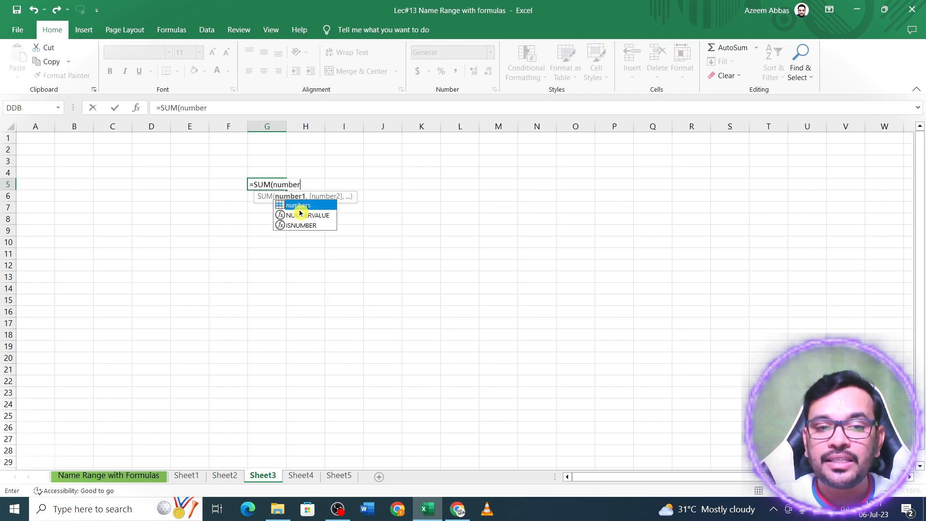
double_click(299, 209)
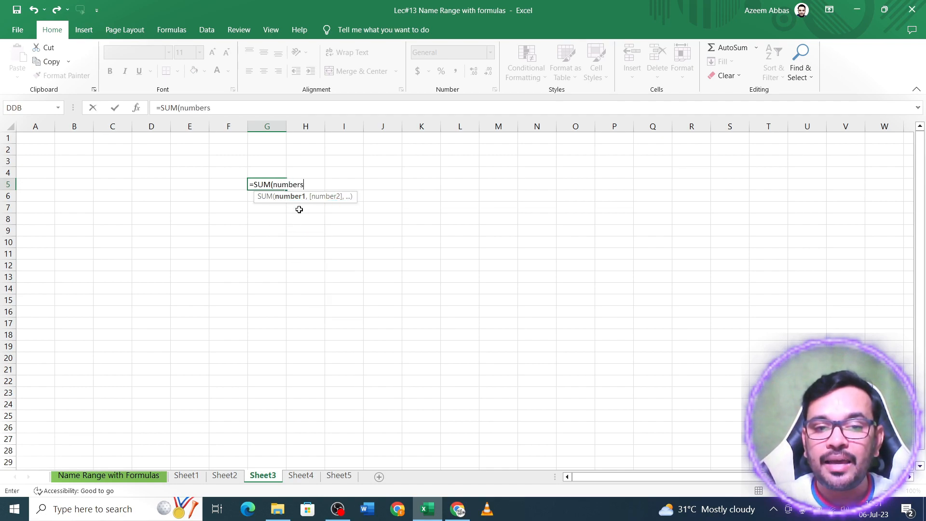
key("Return")
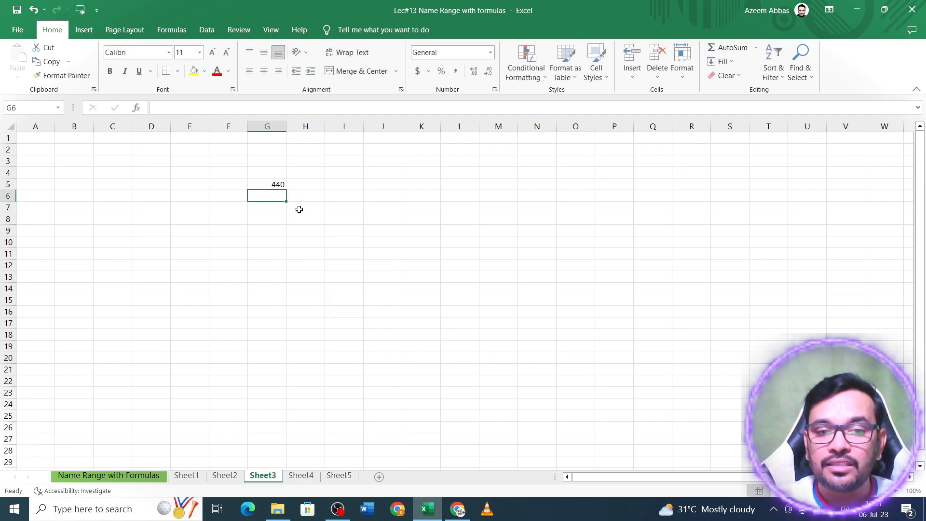
left_click(273, 186)
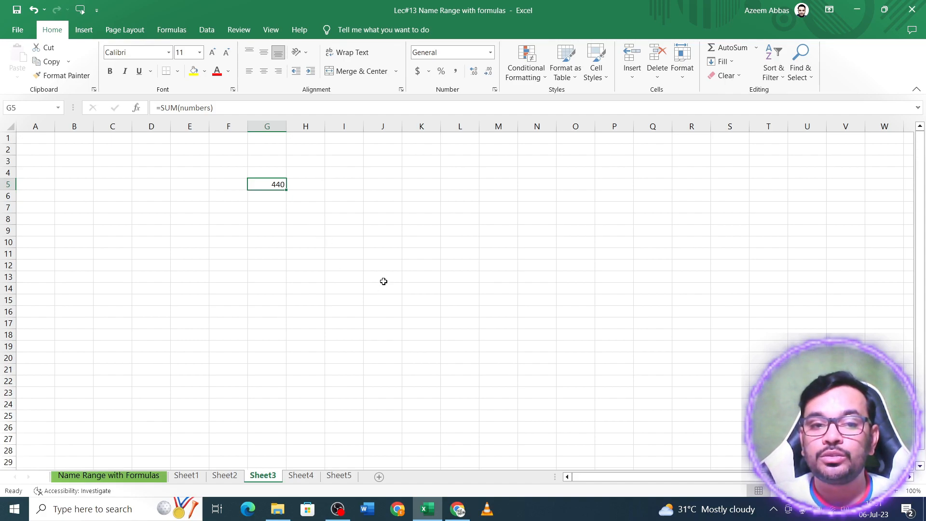
Go through the new worksheets one by one from Sheet5 back to Sheet1
left_click(335, 476)
left_click(302, 480)
left_click(263, 476)
left_click(221, 476)
left_click(196, 478)
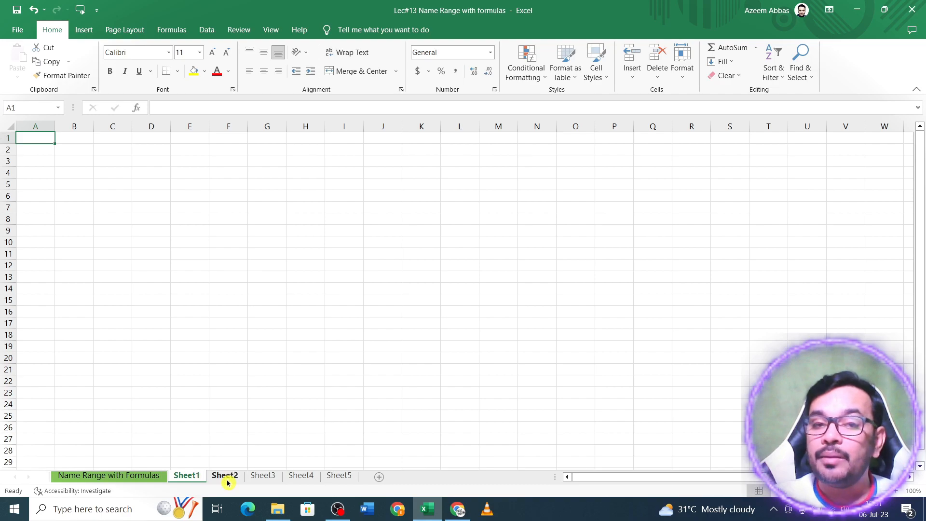